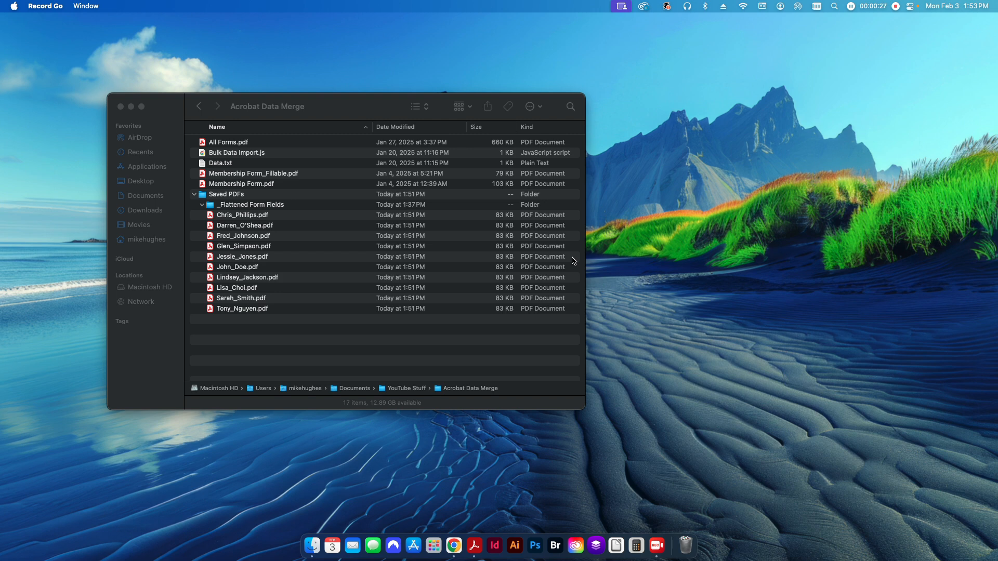
Step: Open Membership Form_Fillable.pdf from the Acrobat Data Merge folder to view the blank form, and close it again
left_click(223, 167)
left_click(231, 163)
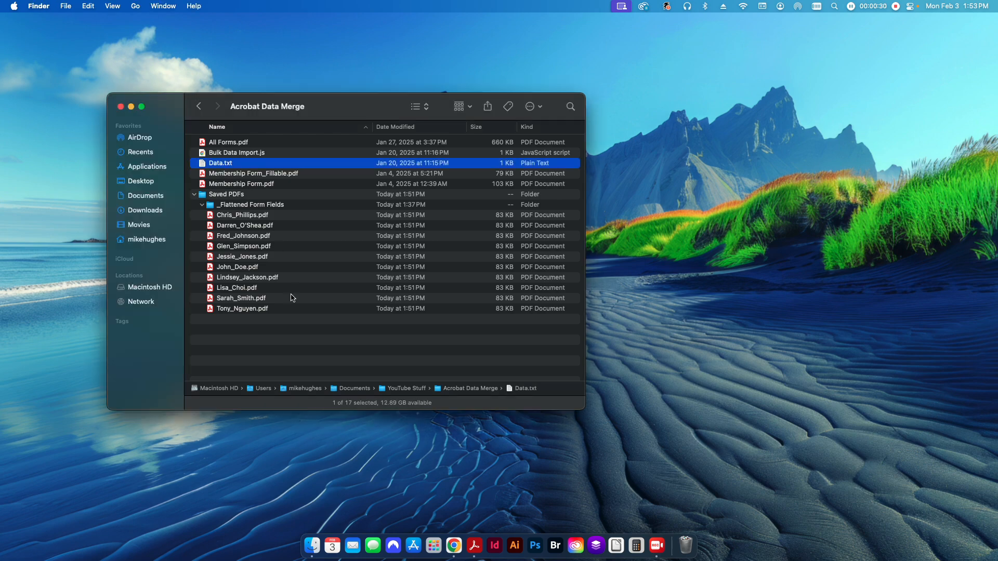
left_click(278, 341)
double_click(260, 173)
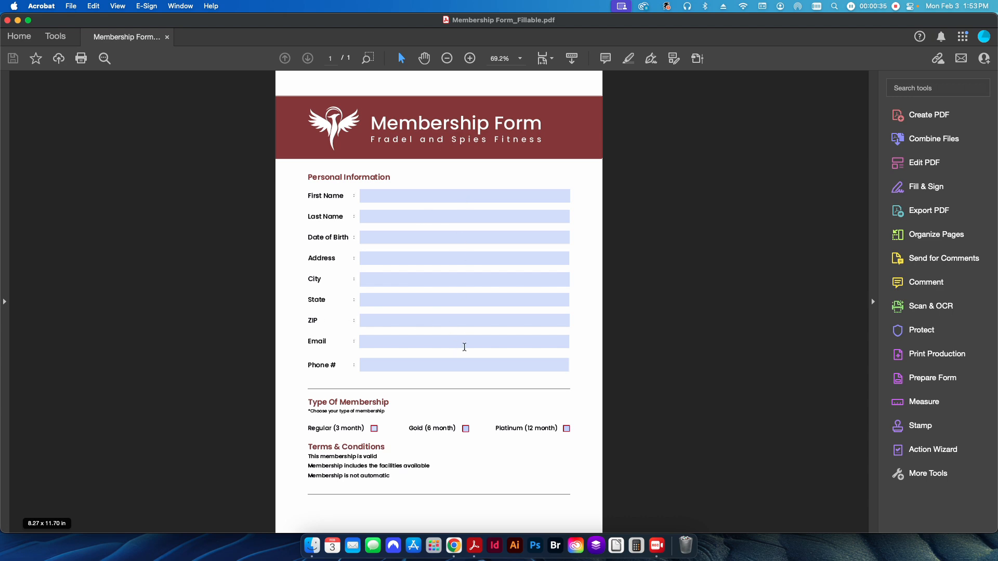
key("super+w")
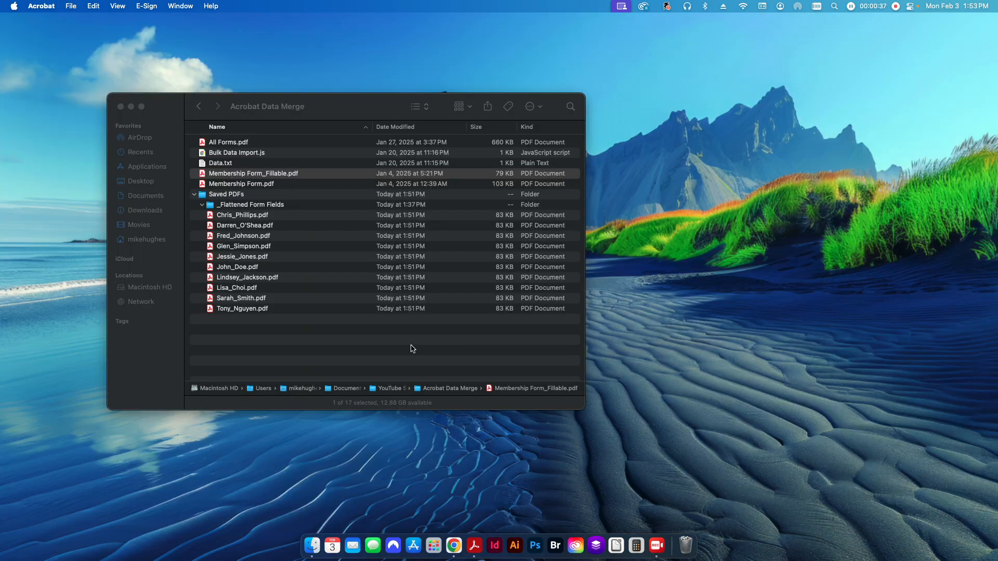
left_click(332, 345)
left_click(331, 345)
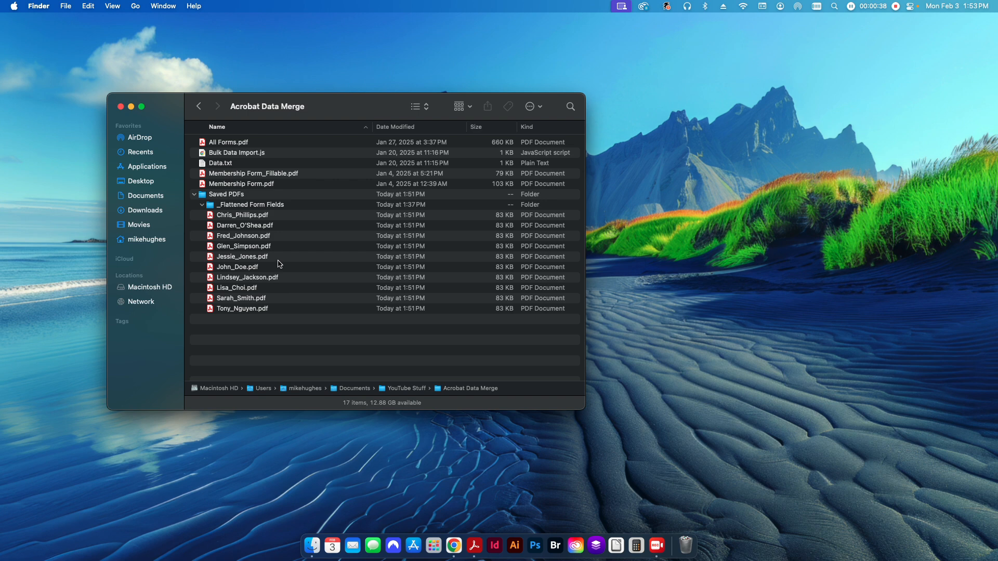
Step: Open the first two filled membership forms from the Saved PDFs folder
left_click(246, 216)
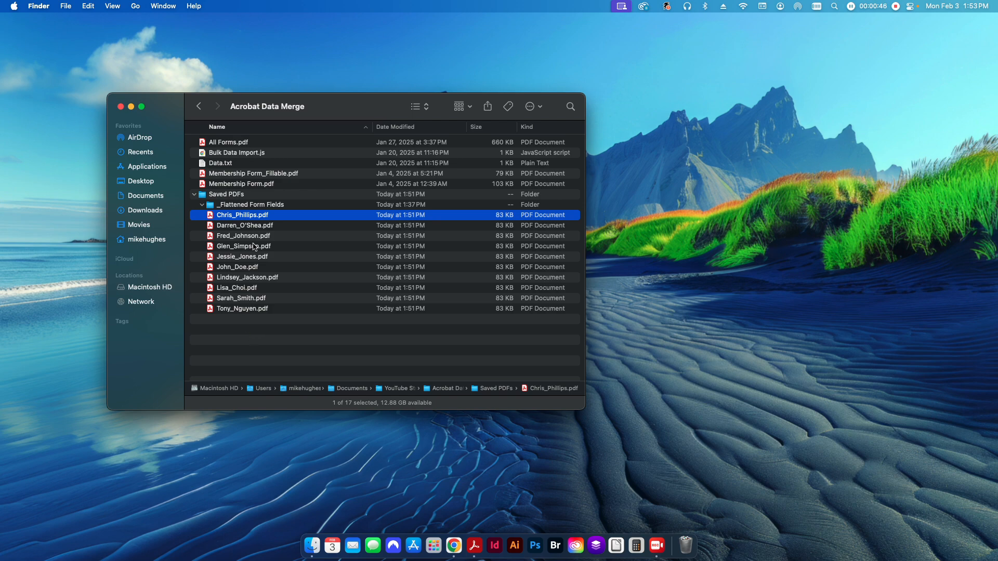
double_click(245, 216)
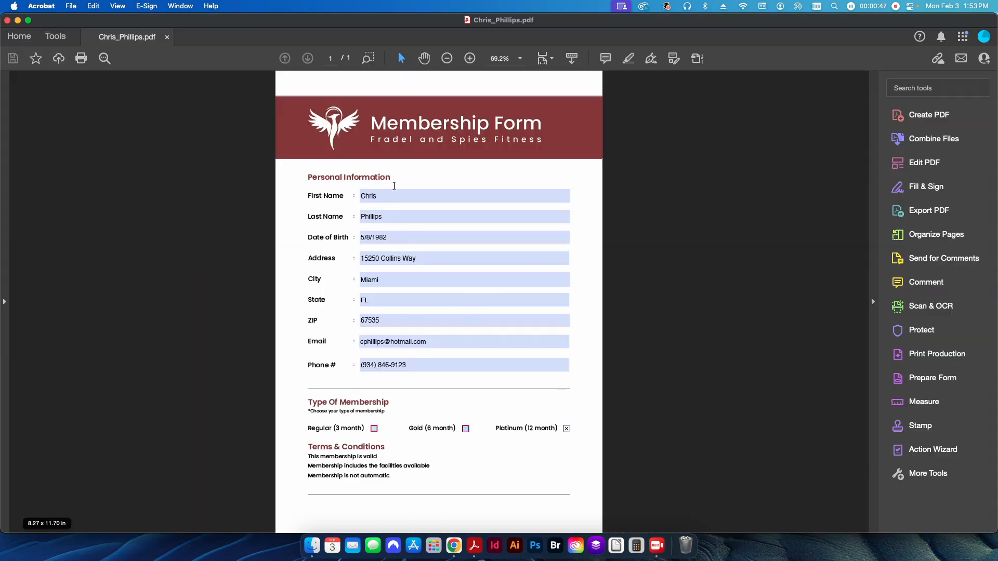
left_click(311, 545)
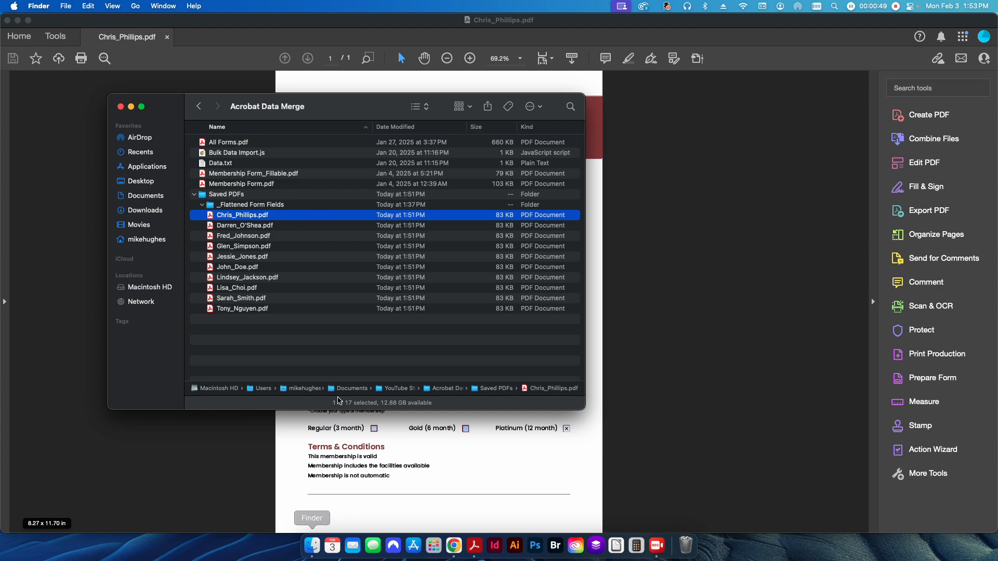
double_click(241, 218)
left_click(312, 545)
double_click(249, 224)
Step: Compare the form data in the two open membership forms and close both files
left_click(162, 46)
left_click(211, 36)
left_click(136, 42)
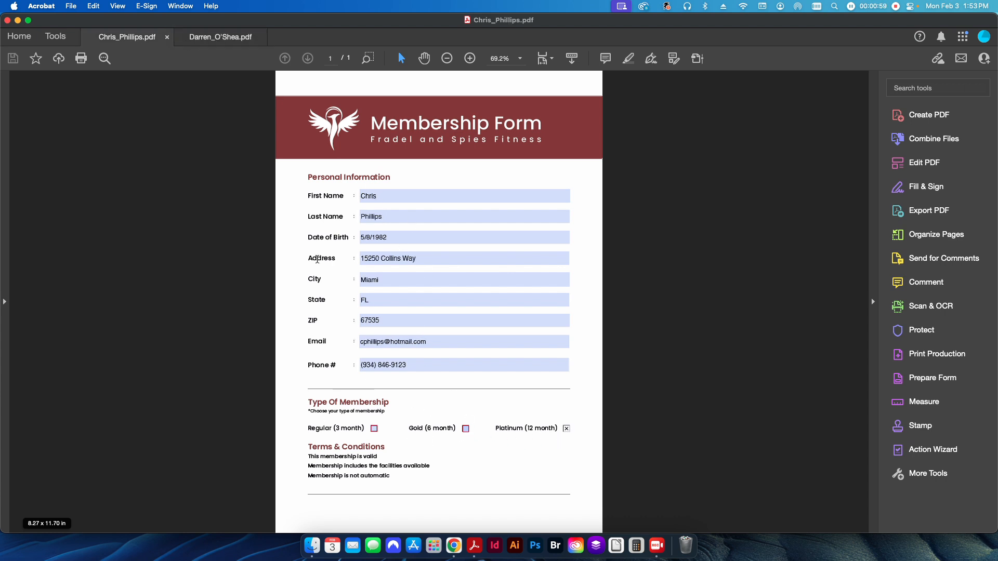
left_click(232, 39)
left_click(258, 37)
left_click(167, 36)
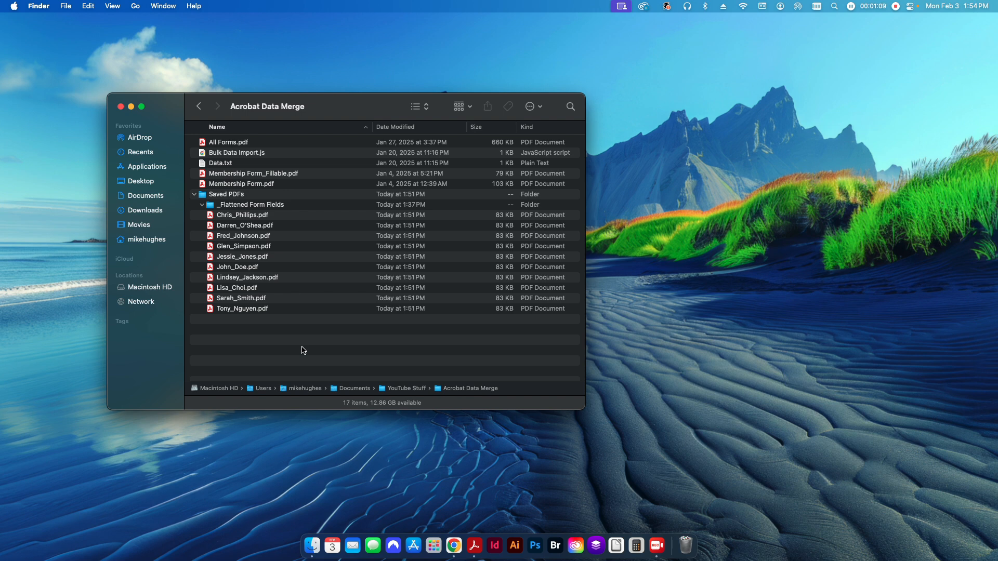
Step: Switch to Acrobat and combine all ten filled forms from the Saved PDFs folder into a single PDF
left_click(473, 546)
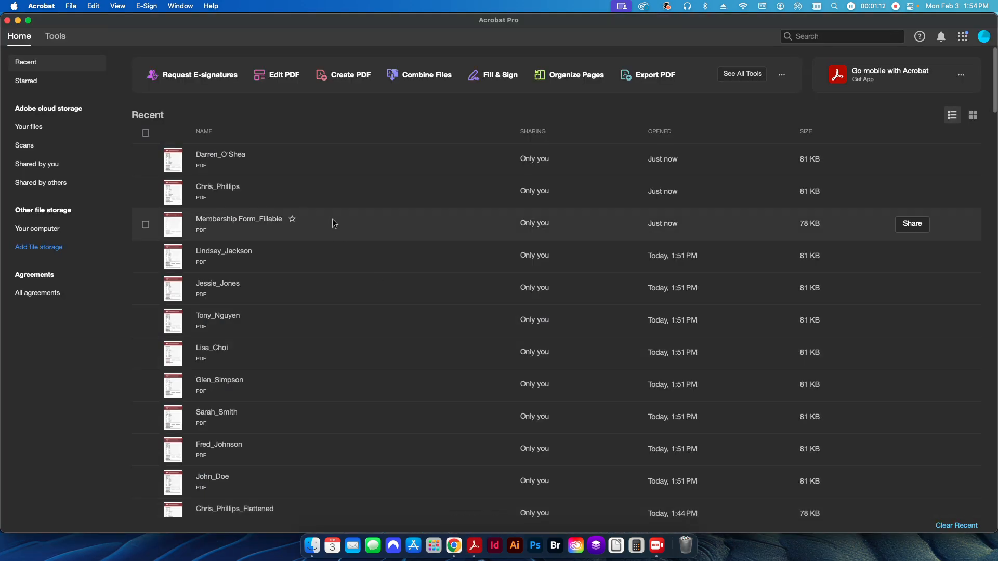
left_click(71, 6)
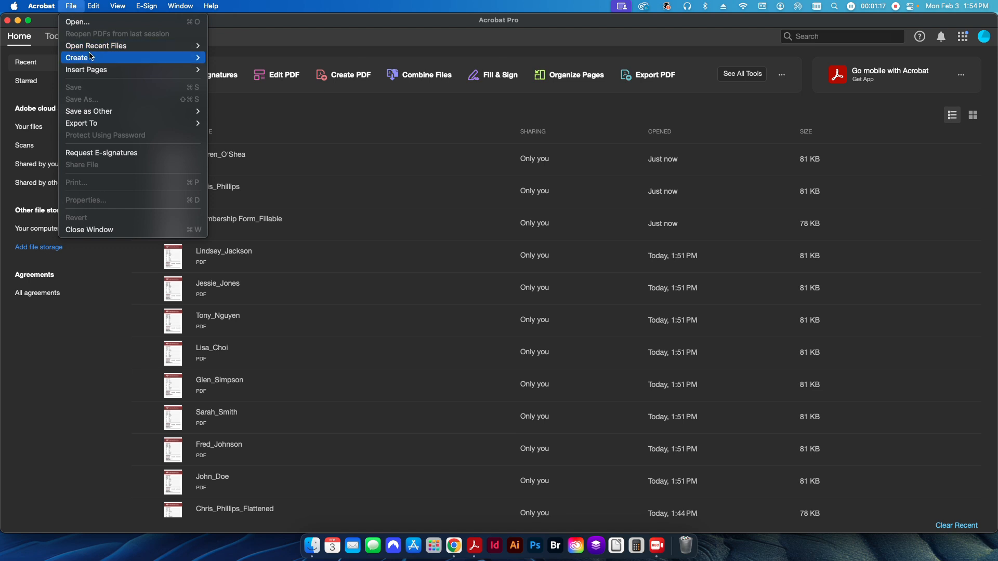
mouse_move(92, 57)
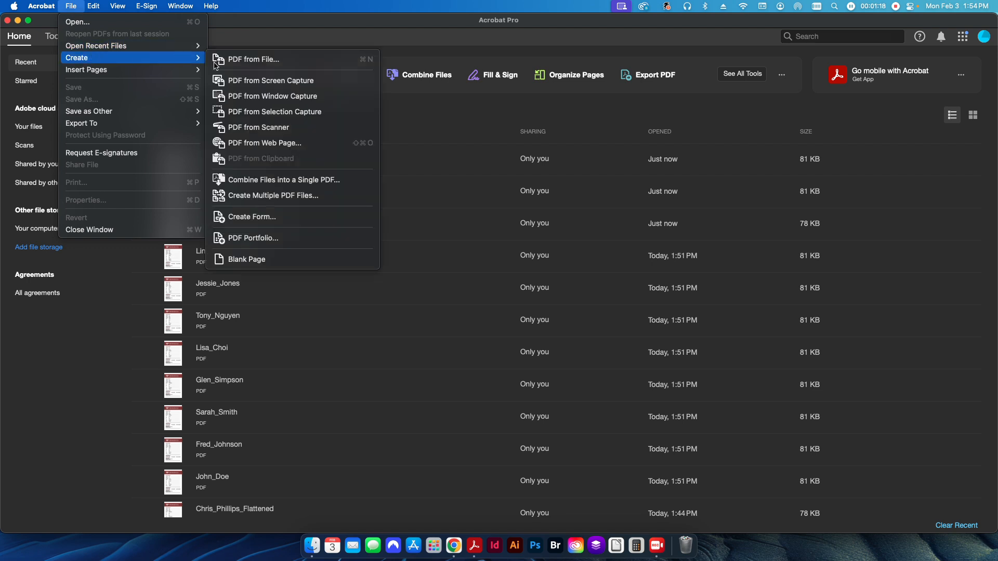
left_click(272, 180)
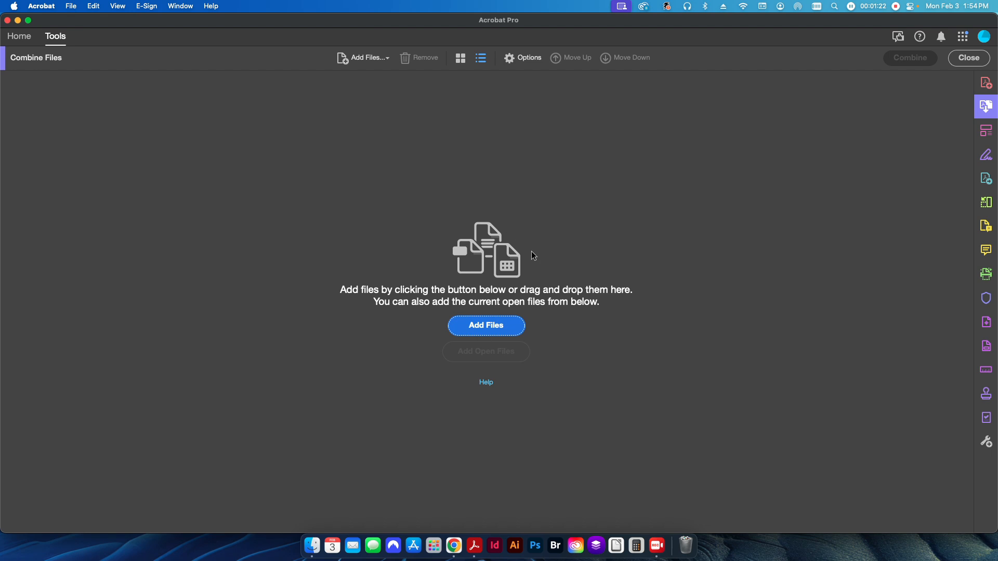
left_click(511, 329)
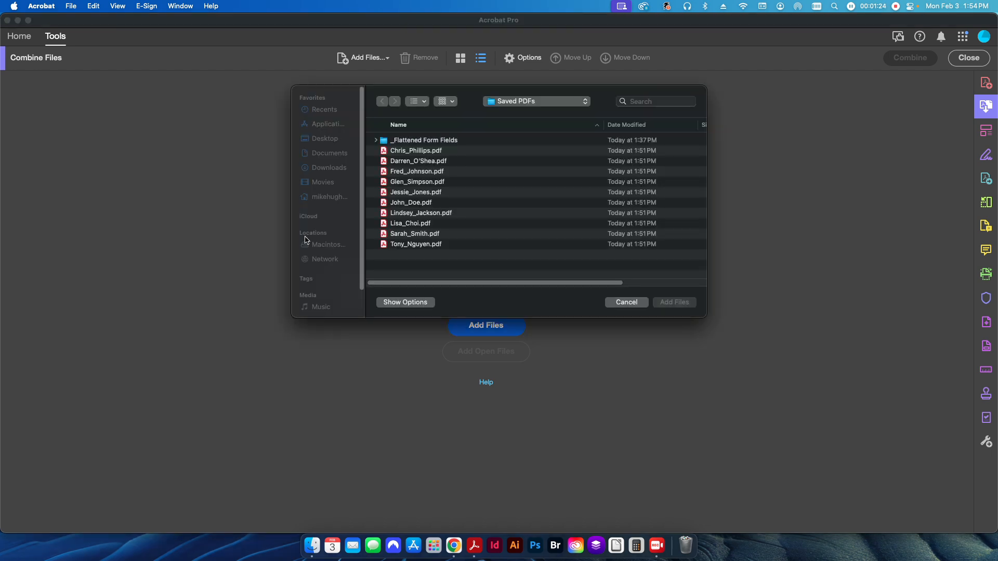
left_click(402, 150)
left_click(408, 245, "shift")
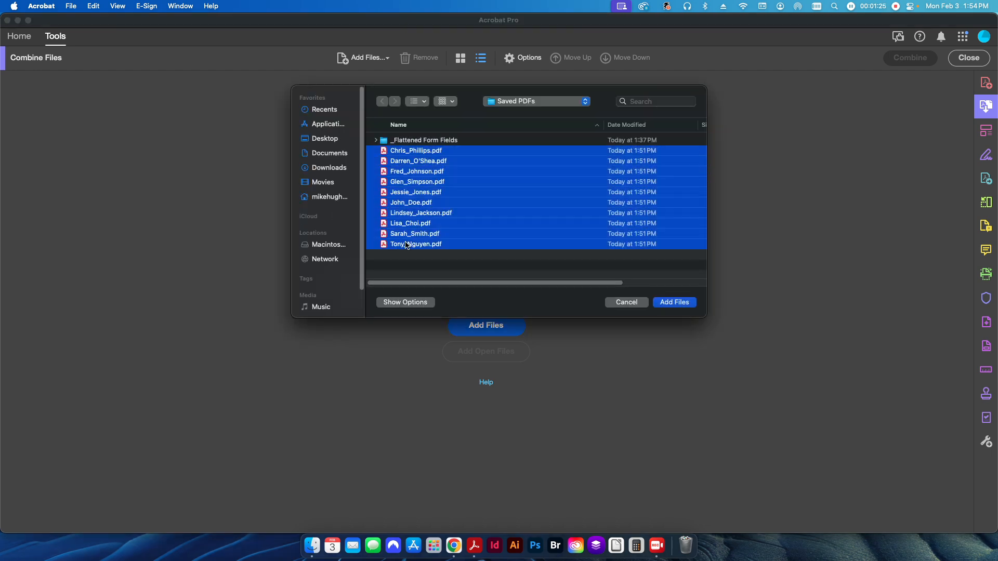
left_click(675, 306)
left_click(921, 61)
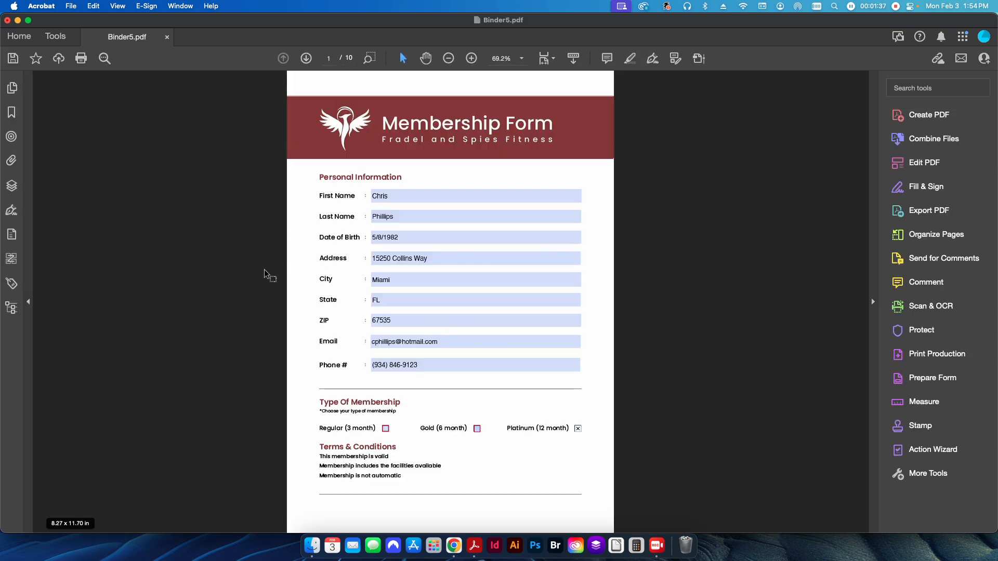
Step: Examine the personal information and membership type on the first pages of the combined PDF
scroll(264, 272, "down", 10)
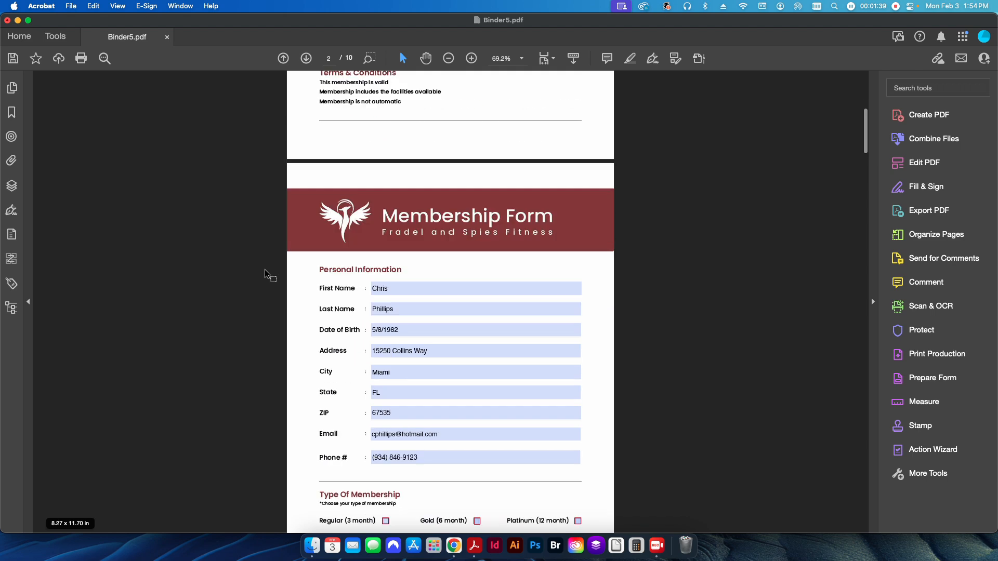
scroll(264, 272, "down", 12)
scroll(264, 269, "down", 12)
scroll(264, 269, "down", 12)
scroll(263, 270, "down", 2)
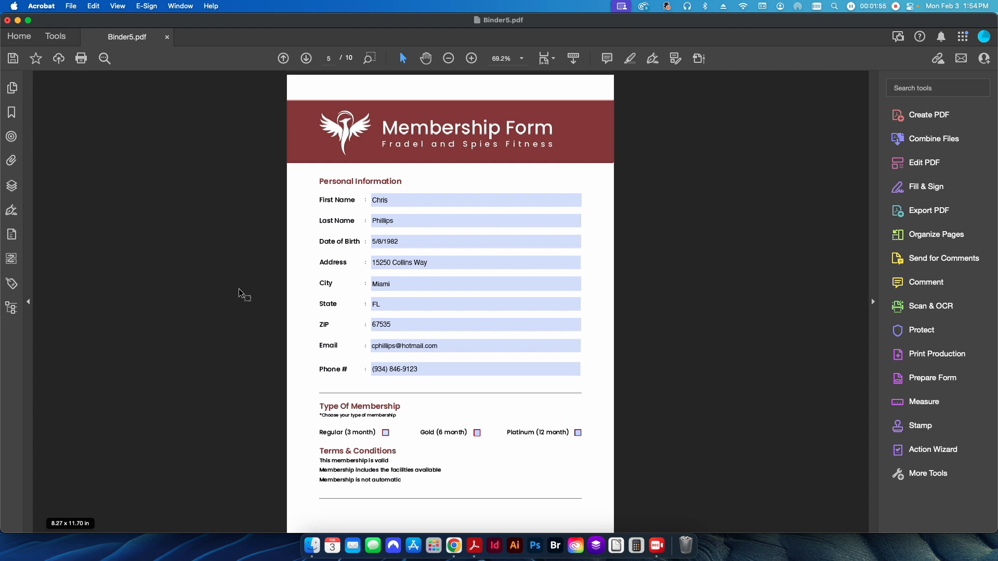
Step: Open the combined PDF in Prepare Form and examine the field names across its pages
left_click(915, 388)
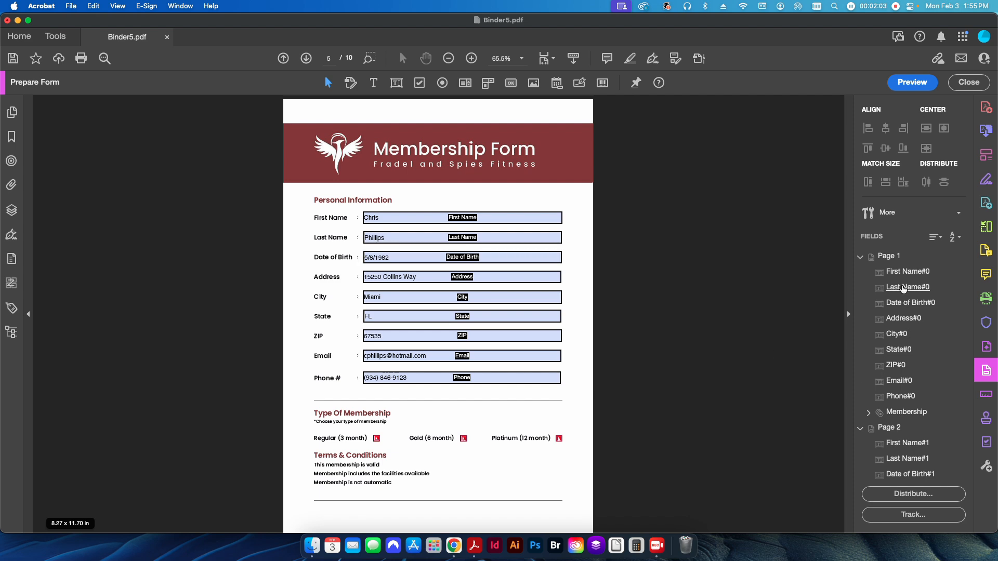
scroll(632, 381, "down", 10)
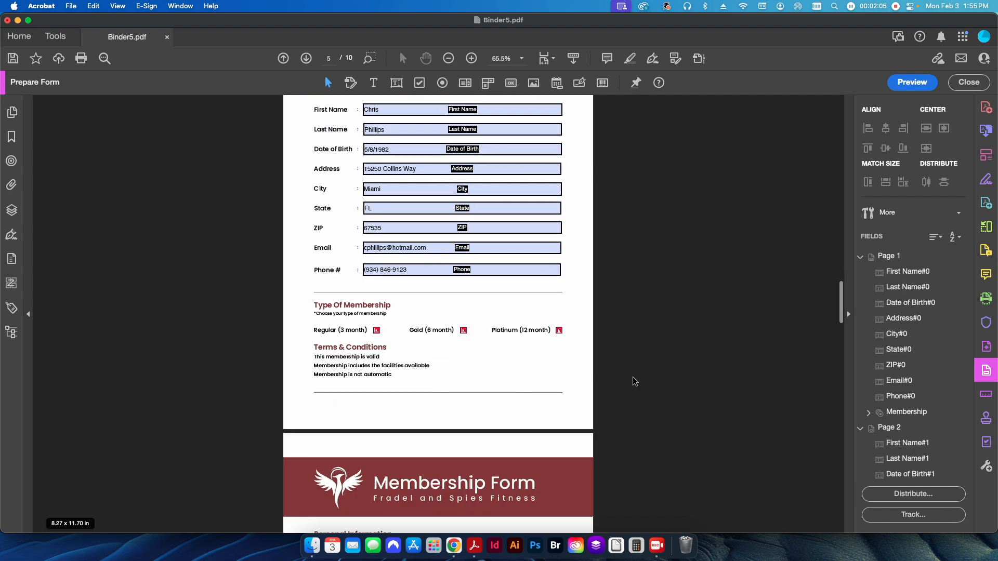
scroll(640, 336, "down", 10)
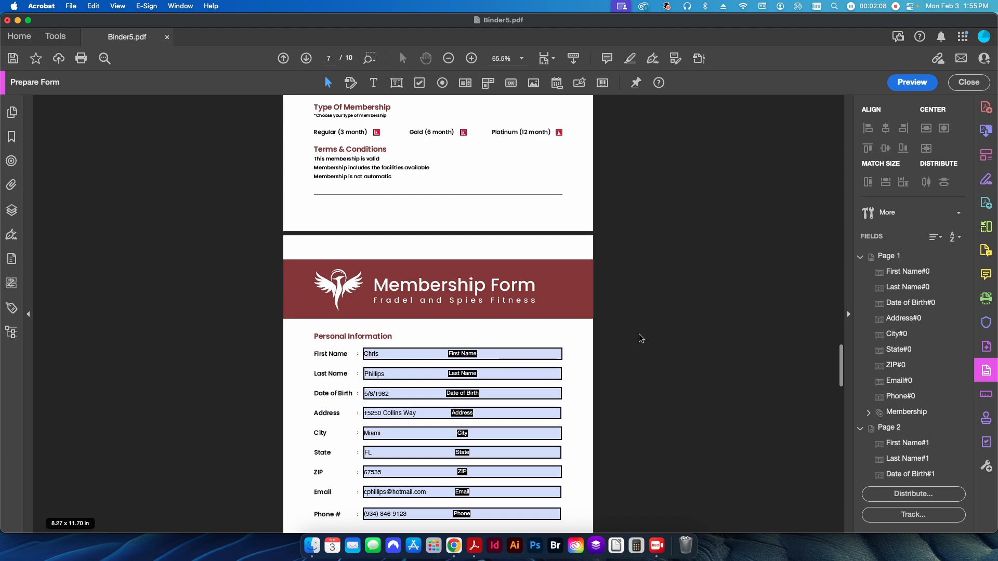
scroll(641, 338, "down", 10)
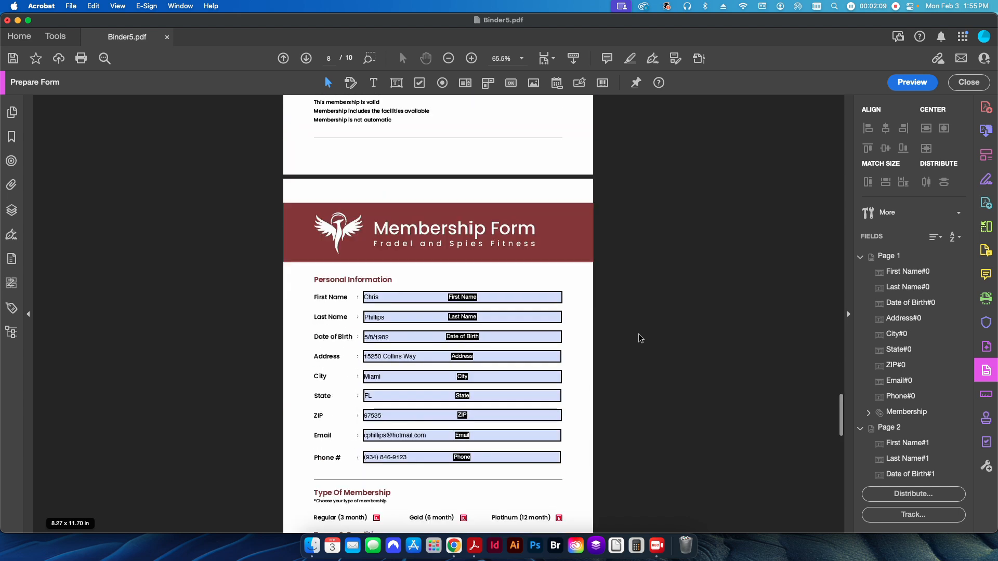
scroll(641, 338, "up", 20)
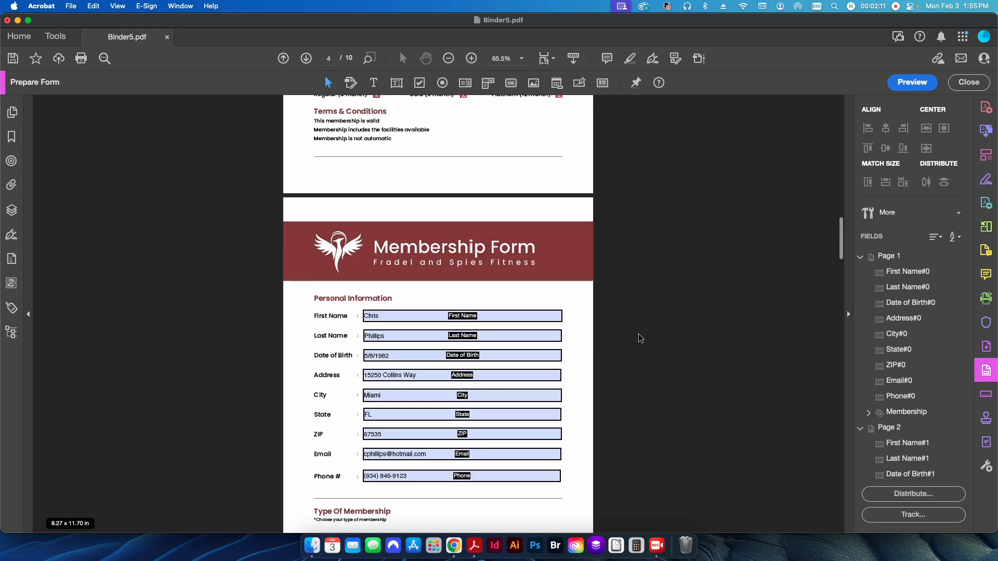
scroll(640, 338, "up", 20)
left_click(532, 279)
left_click(679, 460)
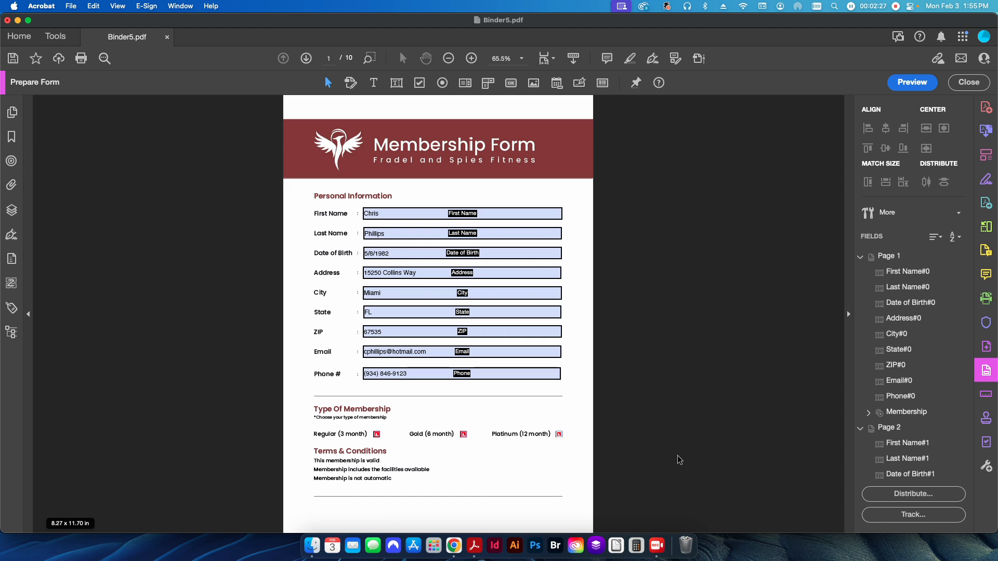
scroll(676, 447, "down", 10)
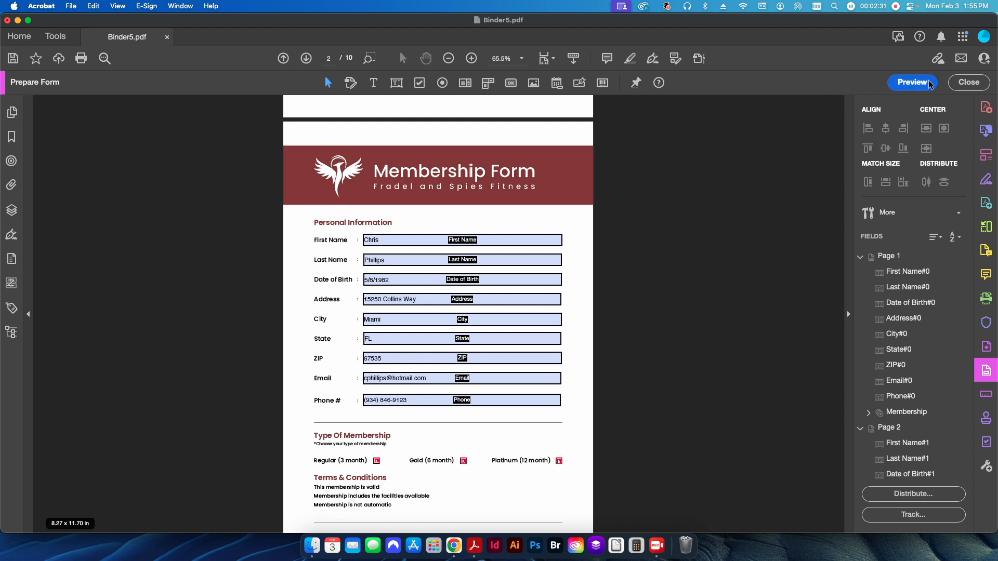
Step: Leave form editing and quit the program without saving the combined PDF
left_click(961, 86)
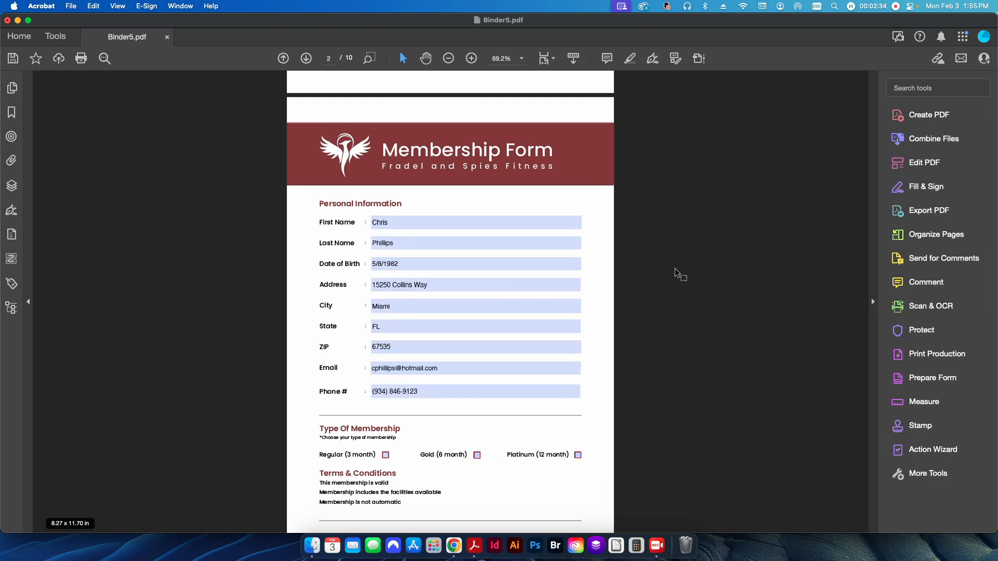
key("super+q")
left_click(499, 232)
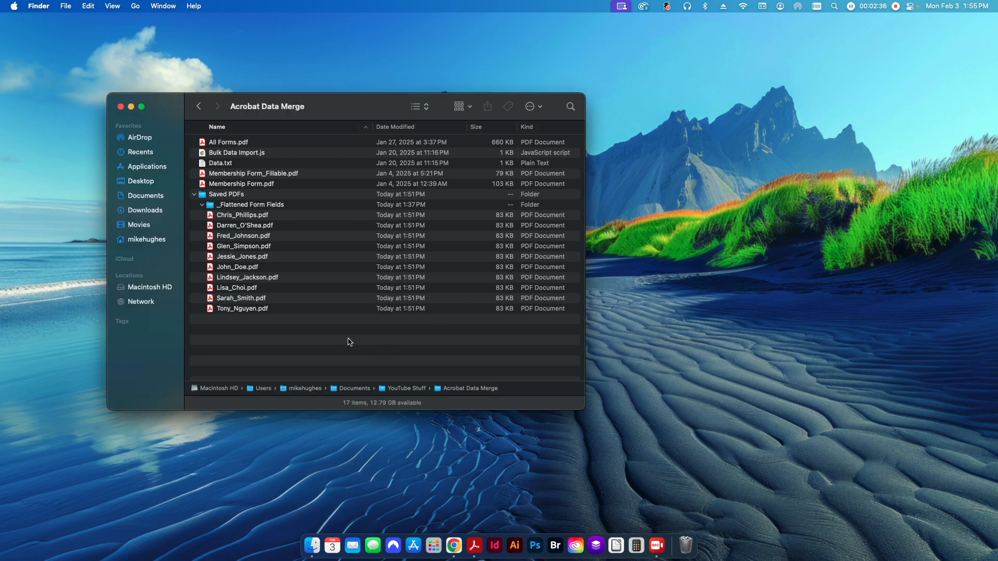
Step: Open the first filled form in Saved PDFs and optimize it with the Flatten Form Data preset, keeping Flatten form fields enabled under Discard Objects
double_click(250, 217)
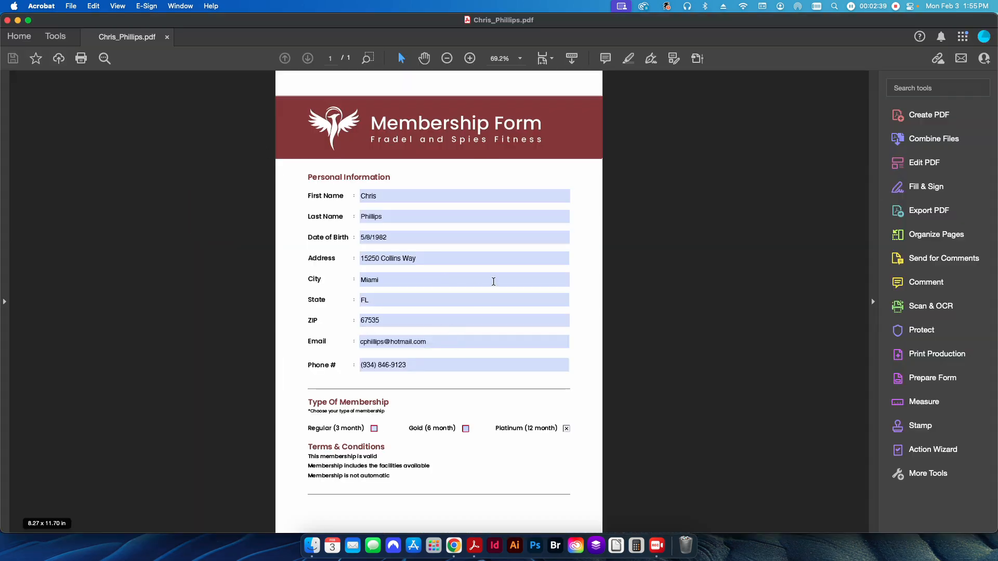
left_click(71, 6)
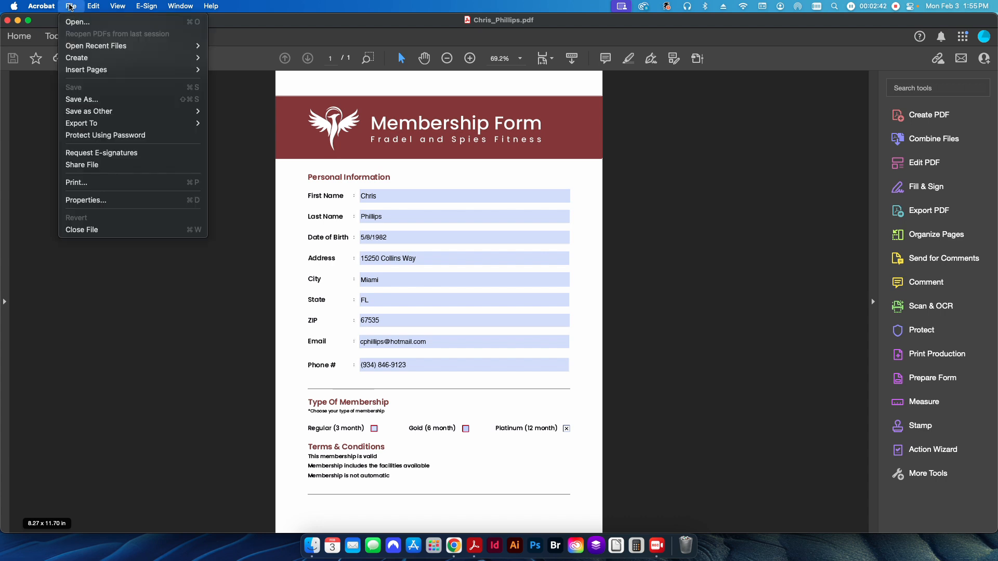
mouse_move(98, 115)
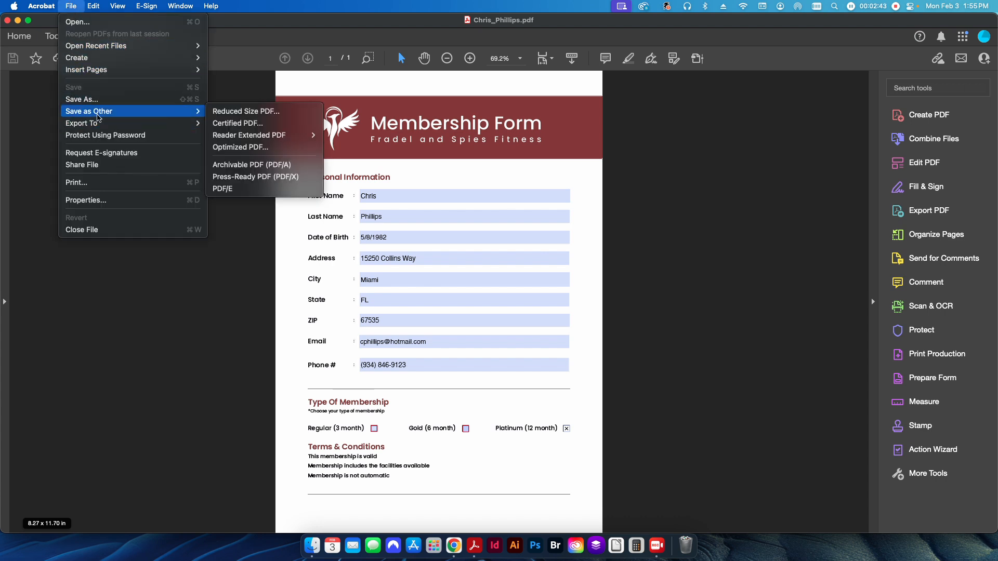
left_click(240, 147)
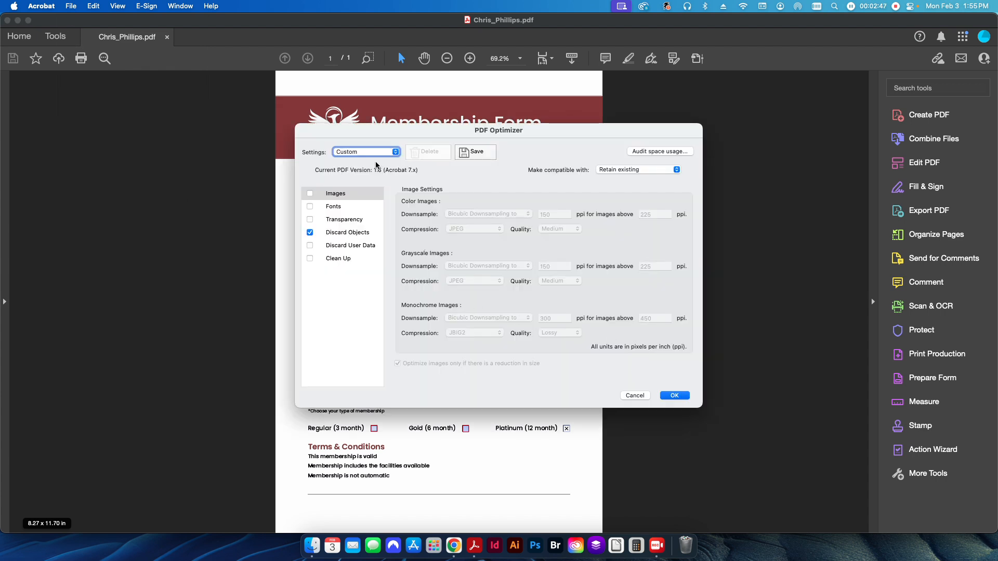
left_click(351, 154)
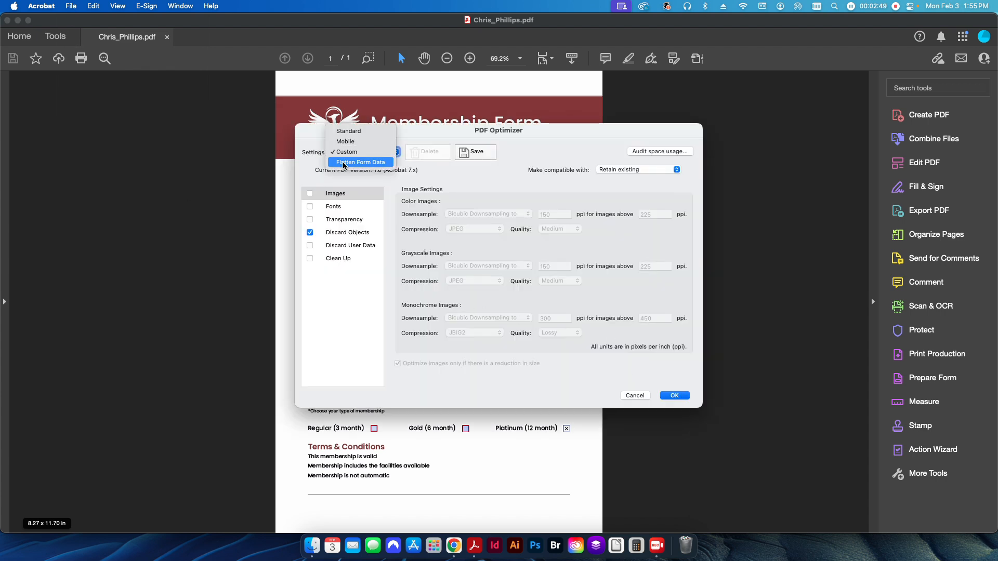
left_click(355, 164)
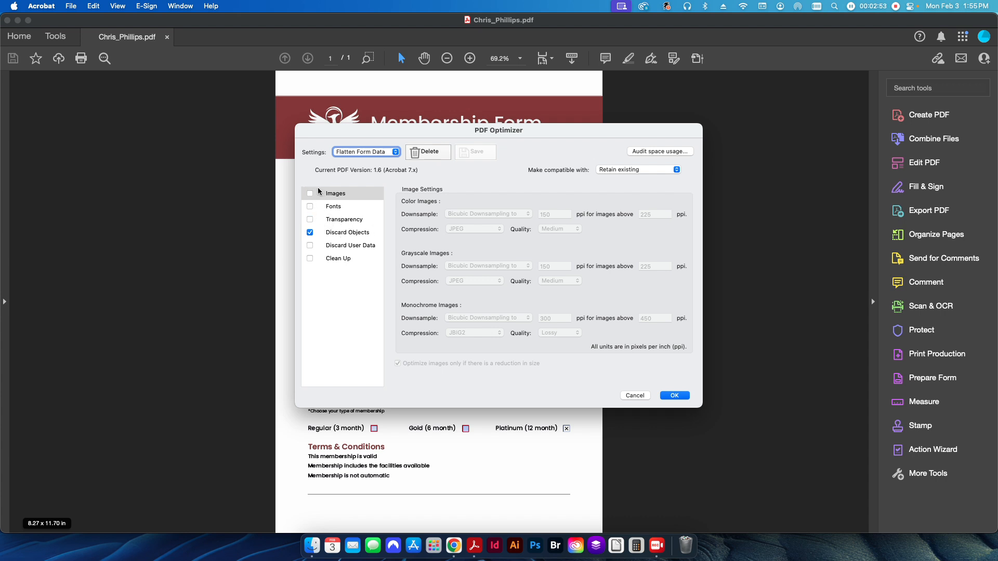
left_click(346, 233)
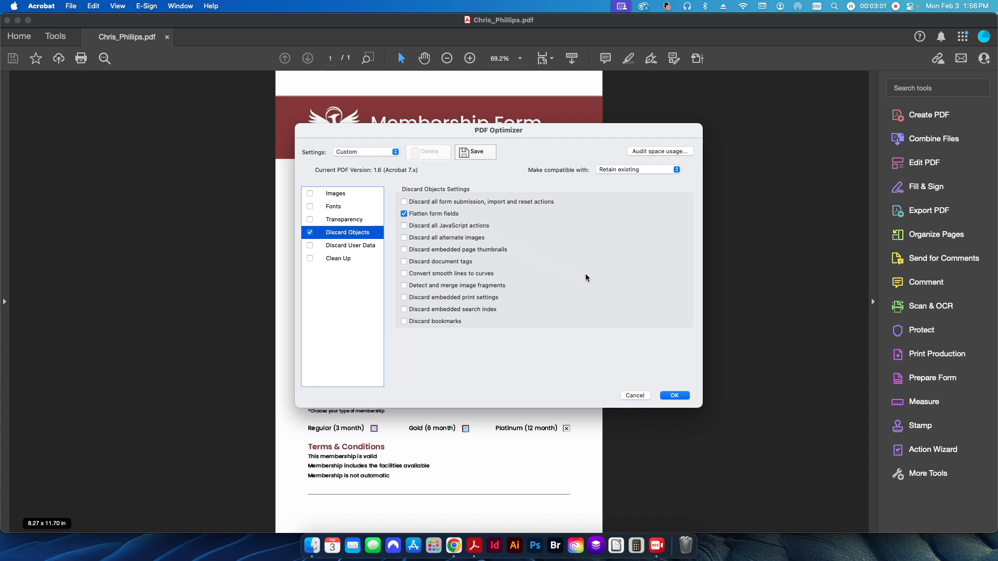
left_click(686, 398)
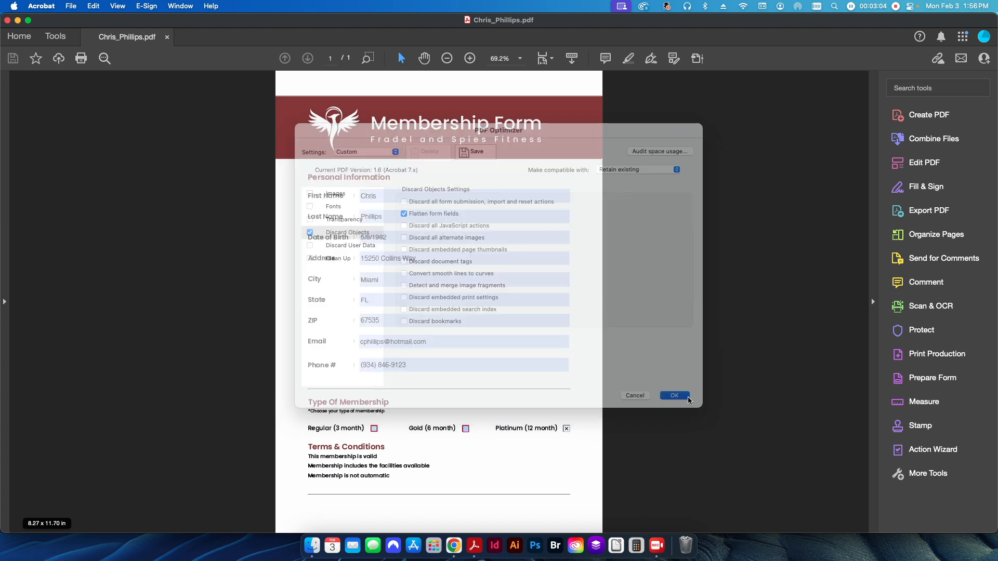
Step: Save the optimized form with "_Flattened" added to its file name, test whether its fields can still be edited, and close it
key("Right")
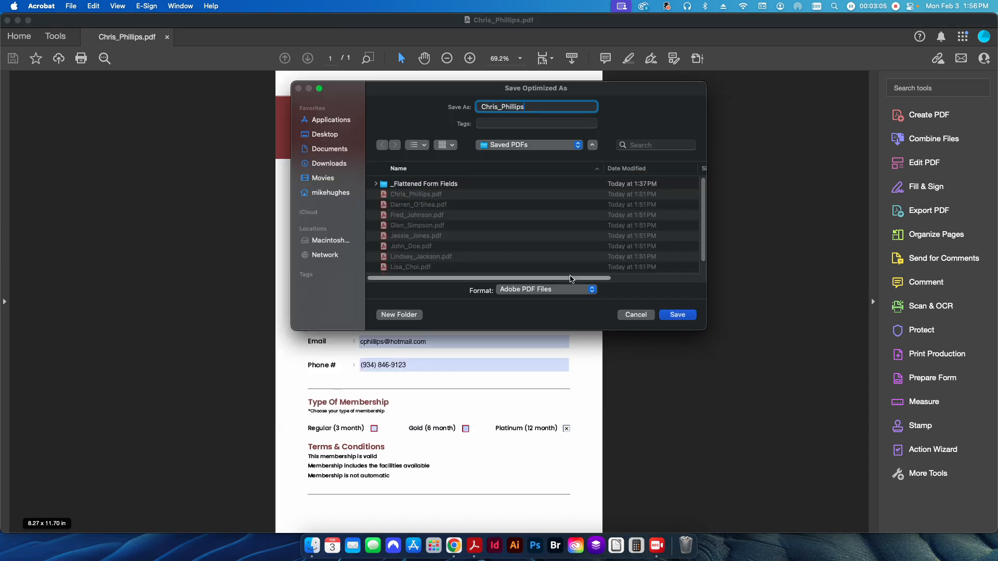
type("_Flattened")
key("Return")
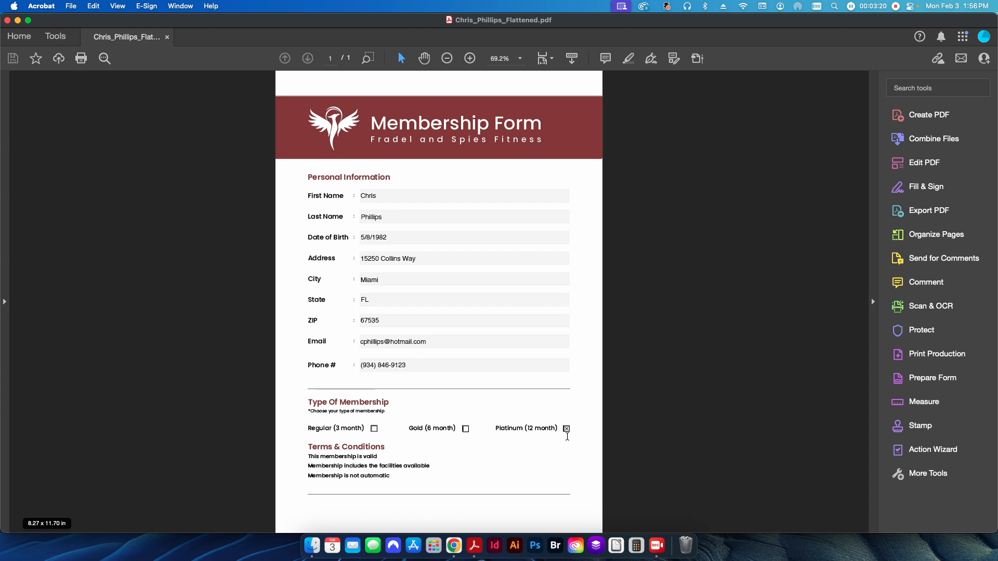
left_click(443, 344)
left_click(416, 348)
left_click(167, 37)
Step: Move the single "_Flattened" copy in the Saved PDFs folder to the trash
left_click(268, 225)
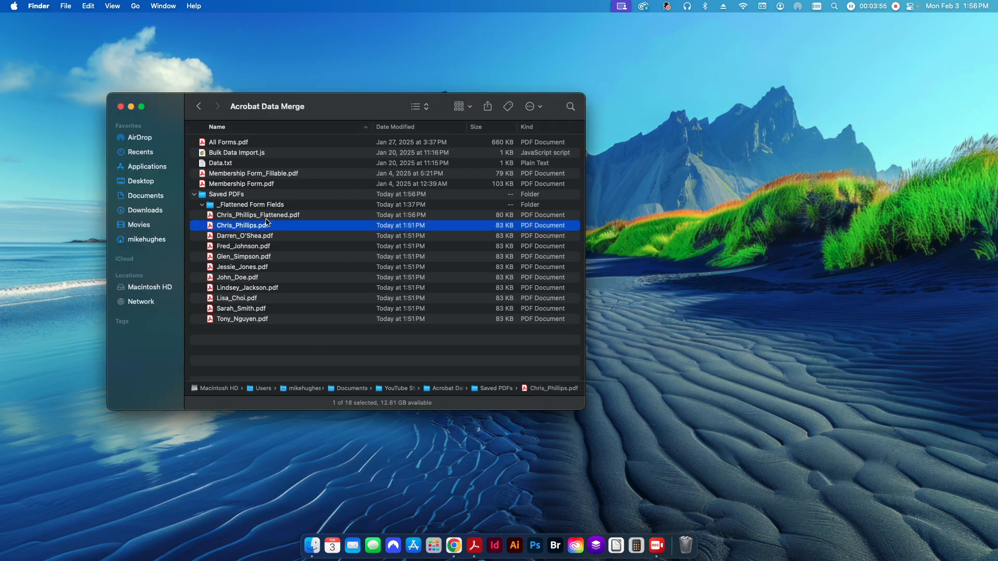
left_click(267, 215)
right_click(267, 215)
left_click(283, 252)
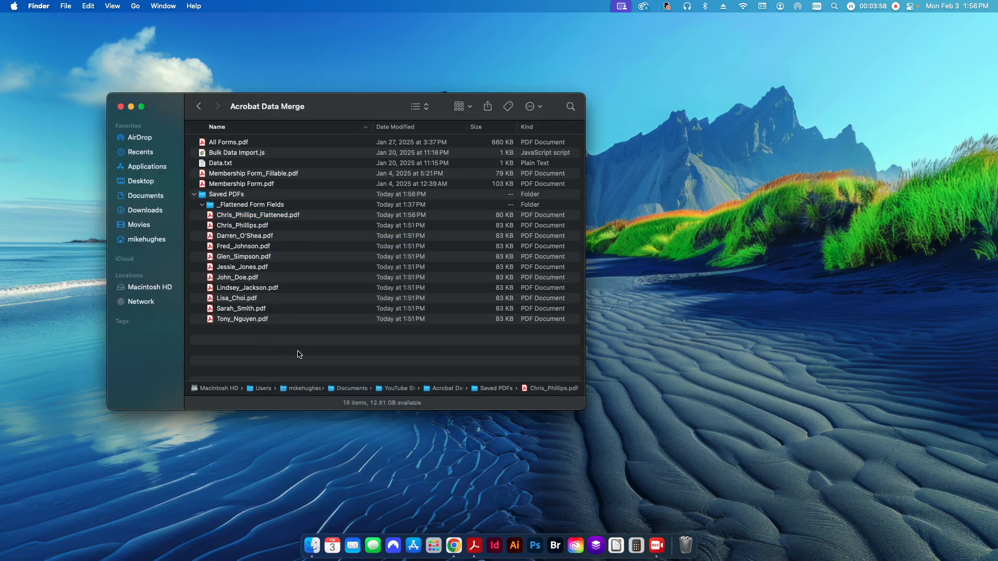
Step: Switch to Acrobat and create a new Action Wizard action containing a Save step
left_click(474, 545)
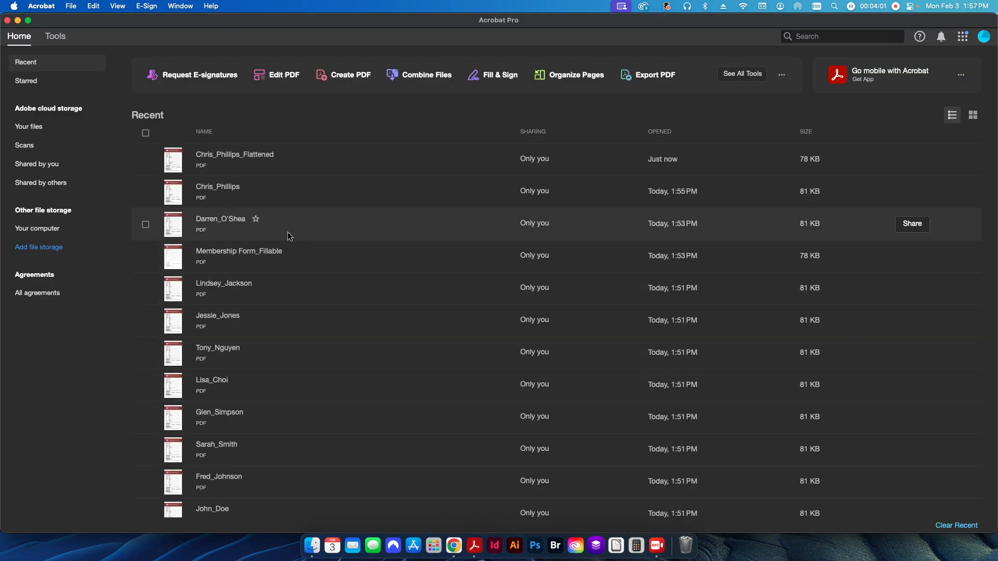
left_click(55, 36)
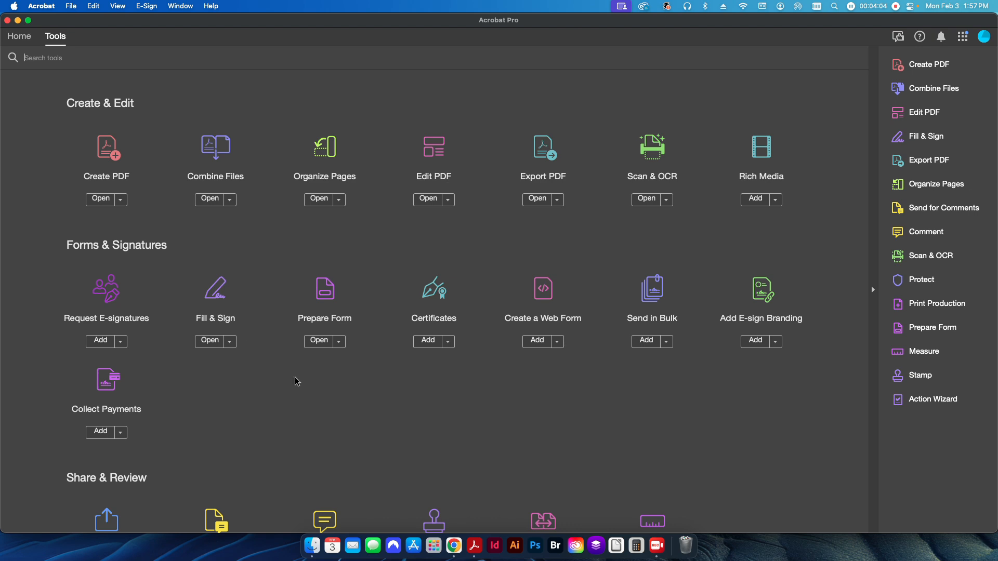
scroll(350, 382, "down", 10)
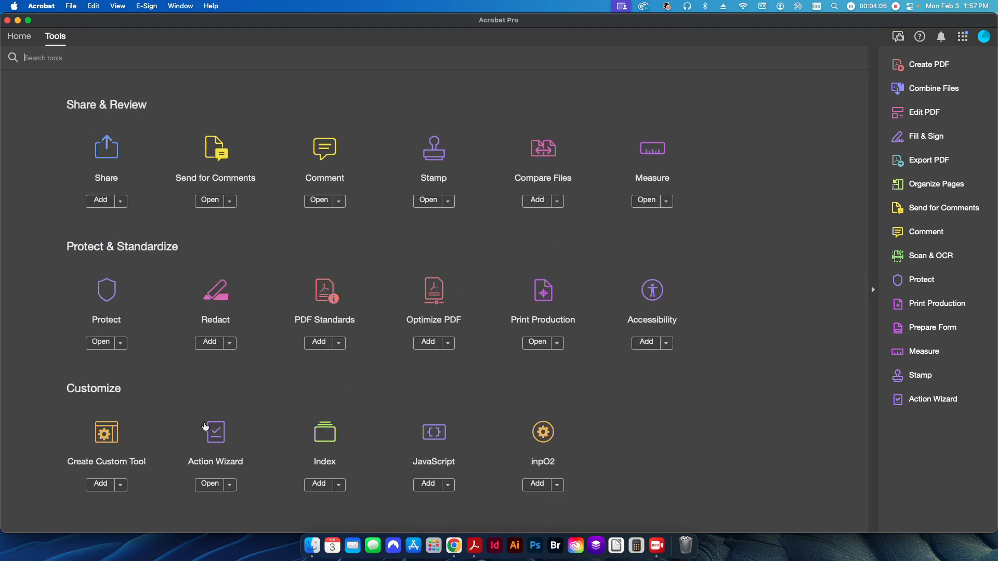
left_click(221, 439)
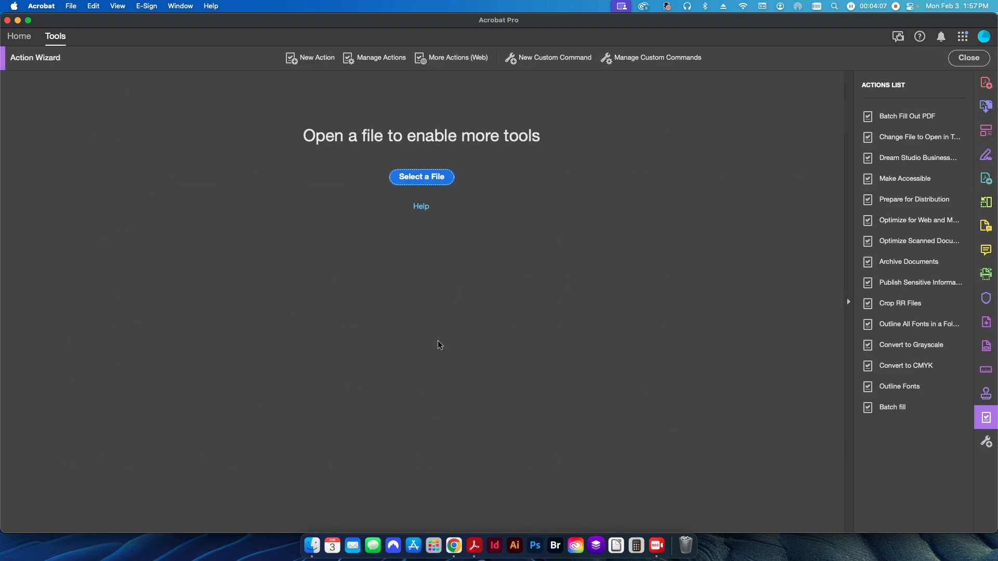
left_click(308, 60)
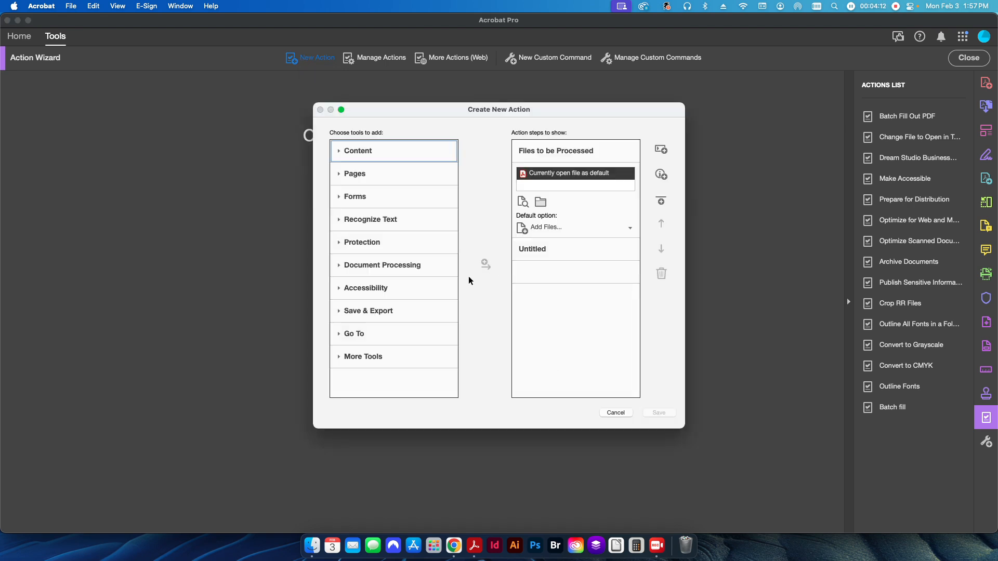
left_click(363, 310)
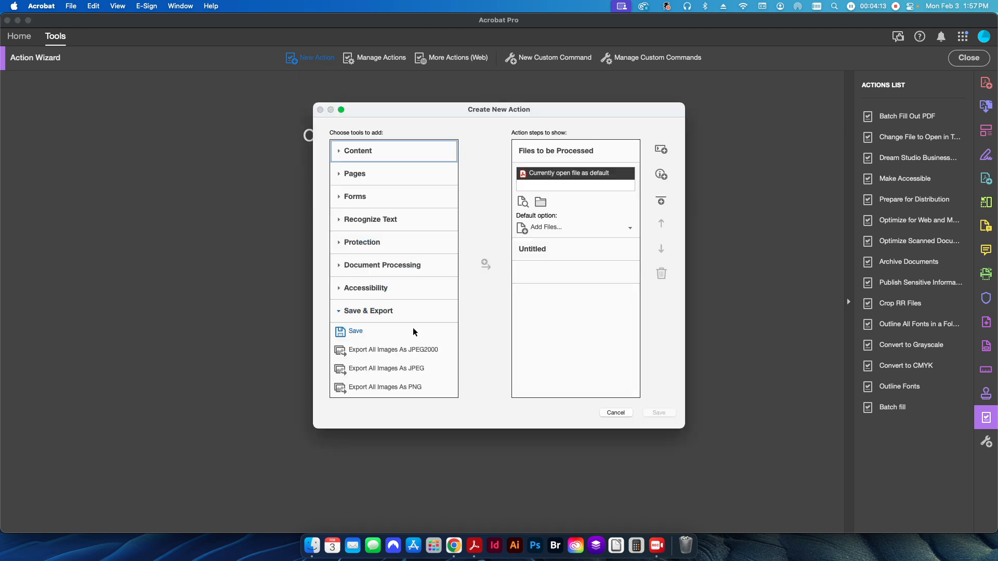
left_click(351, 335)
left_click(485, 264)
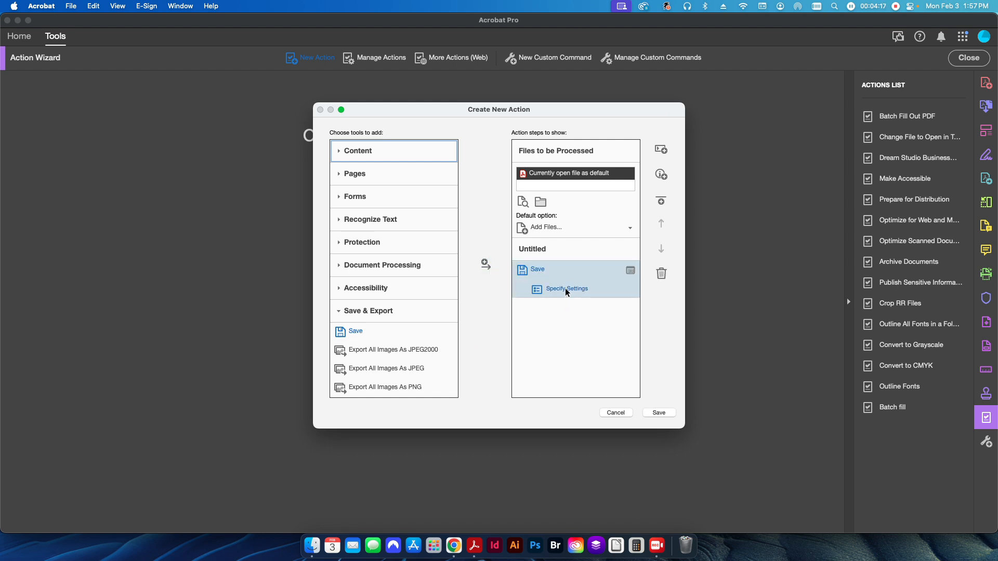
Step: Specify the Save step's file naming to insert "Flattened" after the original file names
left_click(557, 289)
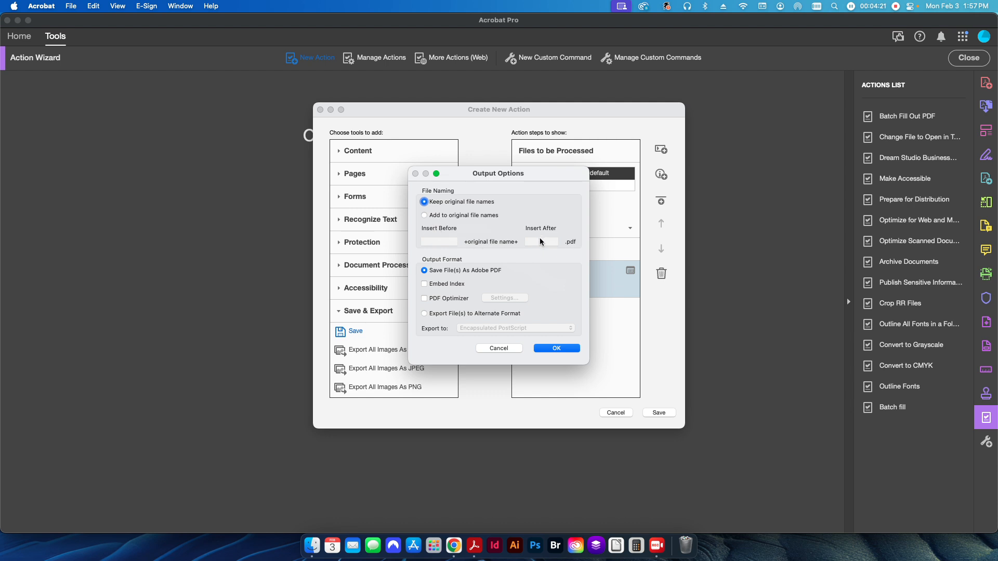
left_click(447, 215)
left_click(543, 243)
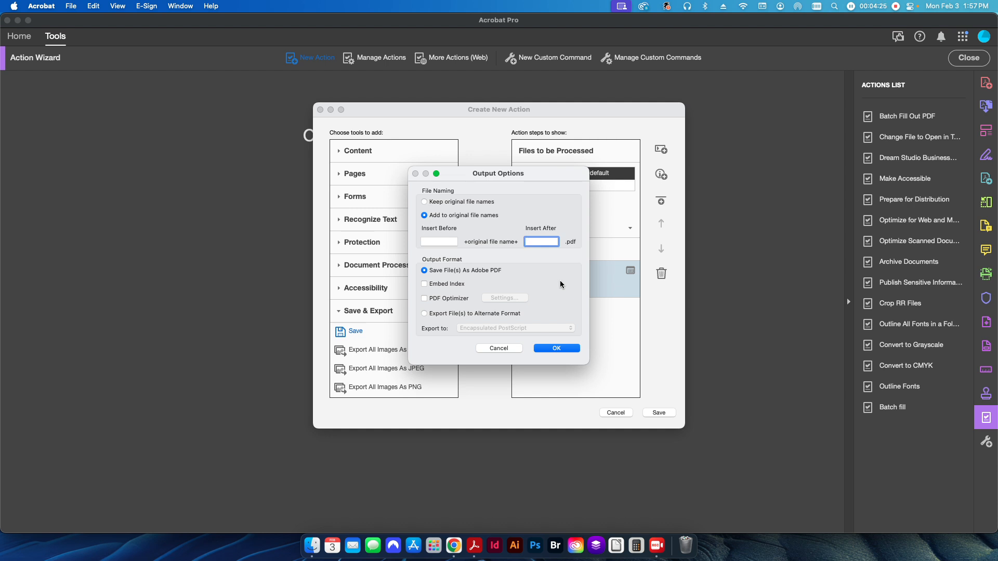
type("Fa")
Step: Enable PDF Optimizer for the Save step's output with the Flatten Form Data preset, and confirm the output options
left_click(444, 301)
left_click(502, 300)
left_click(370, 152)
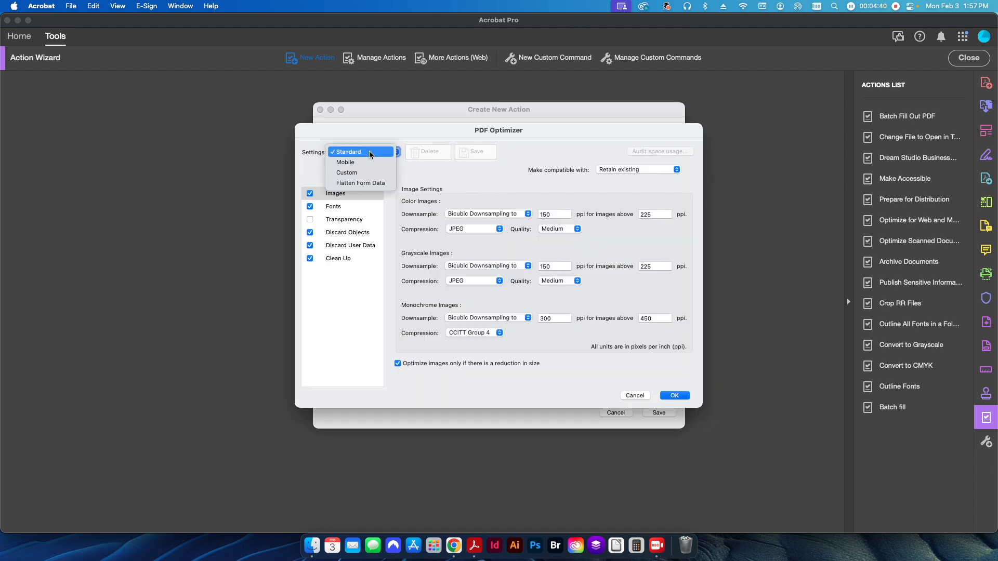
left_click(358, 184)
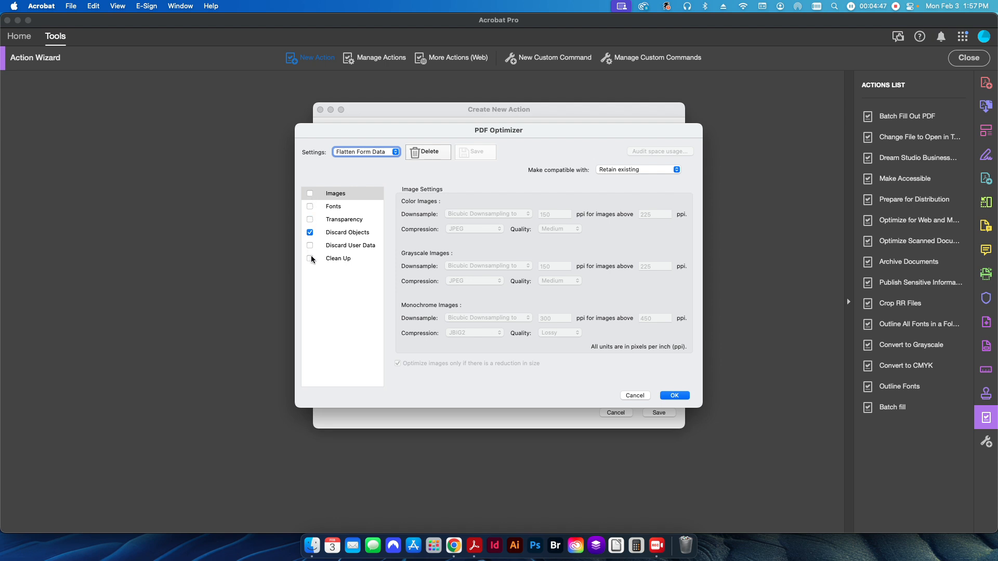
left_click(333, 234)
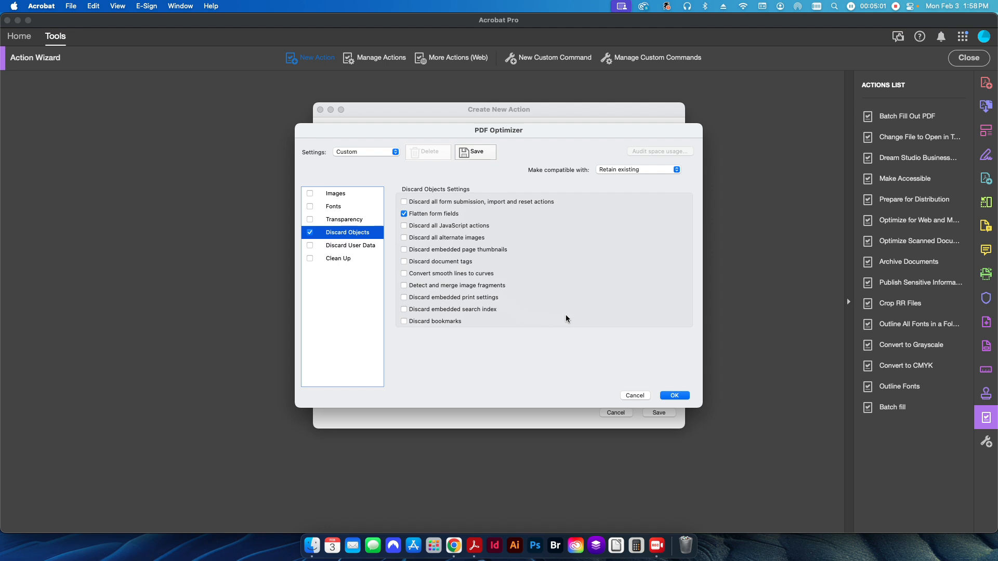
left_click(677, 397)
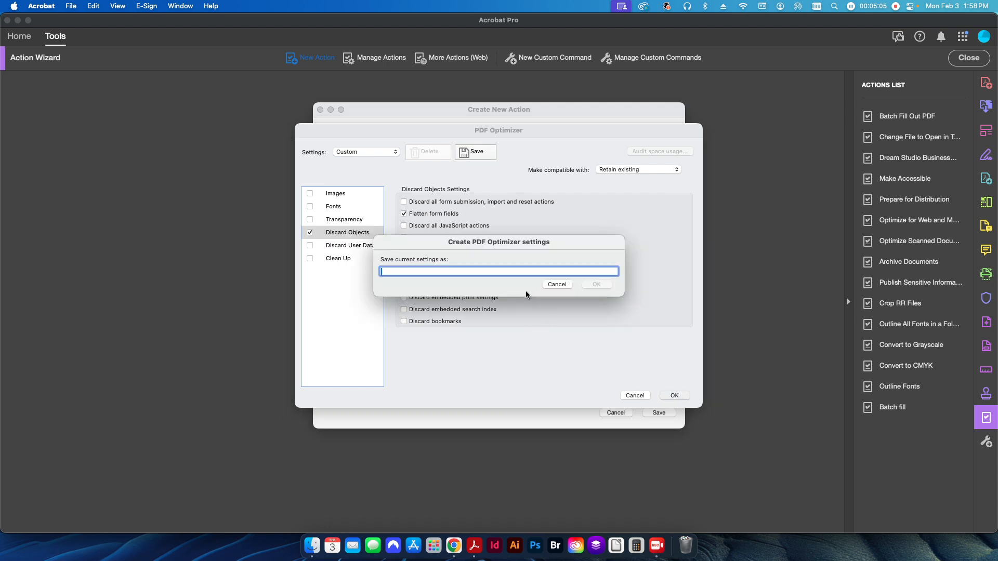
left_click(557, 284)
left_click(370, 154)
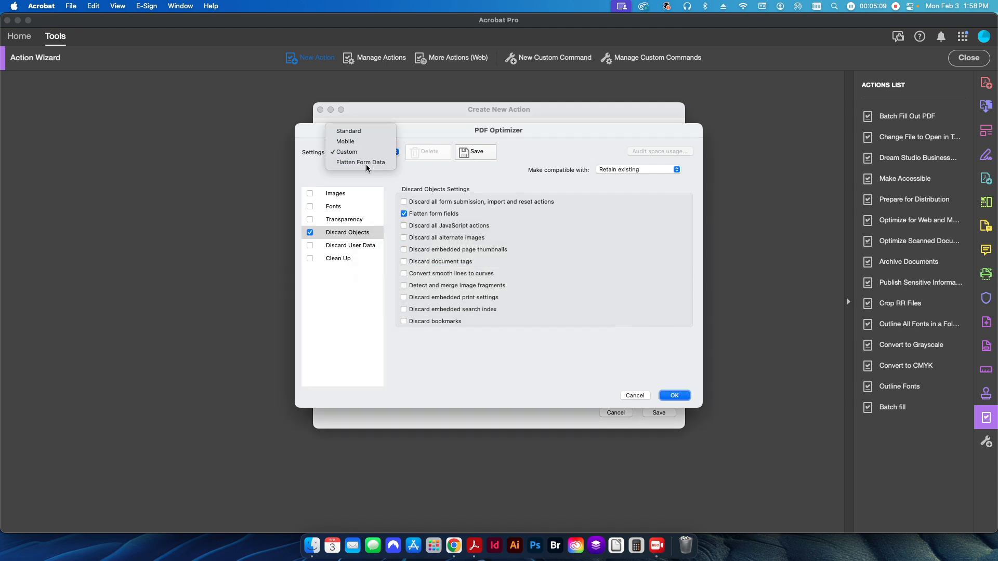
left_click(362, 163)
left_click(672, 398)
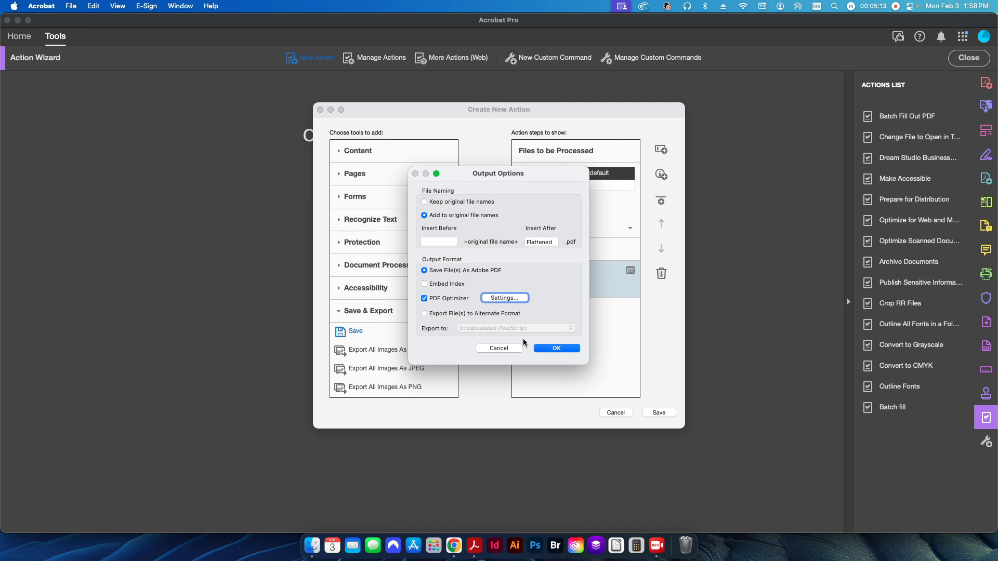
left_click(556, 349)
Step: Save the new action under the name "Flatten Form Data"
left_click(665, 412)
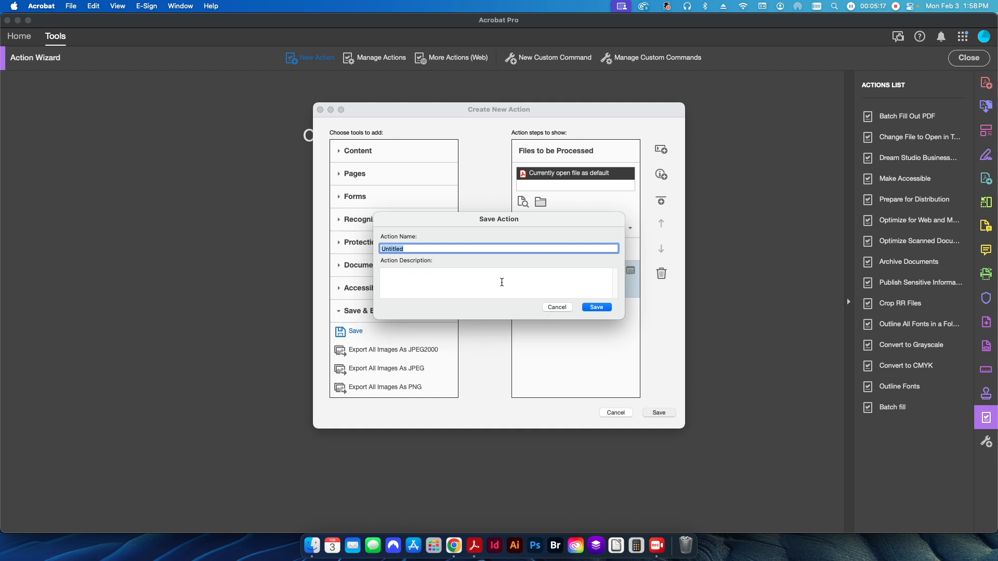
type("Flatten form")
key("BackSpace")
key("BackSpace")
key("BackSpace")
key("BackSpace")
type("Form Data")
left_click(587, 307)
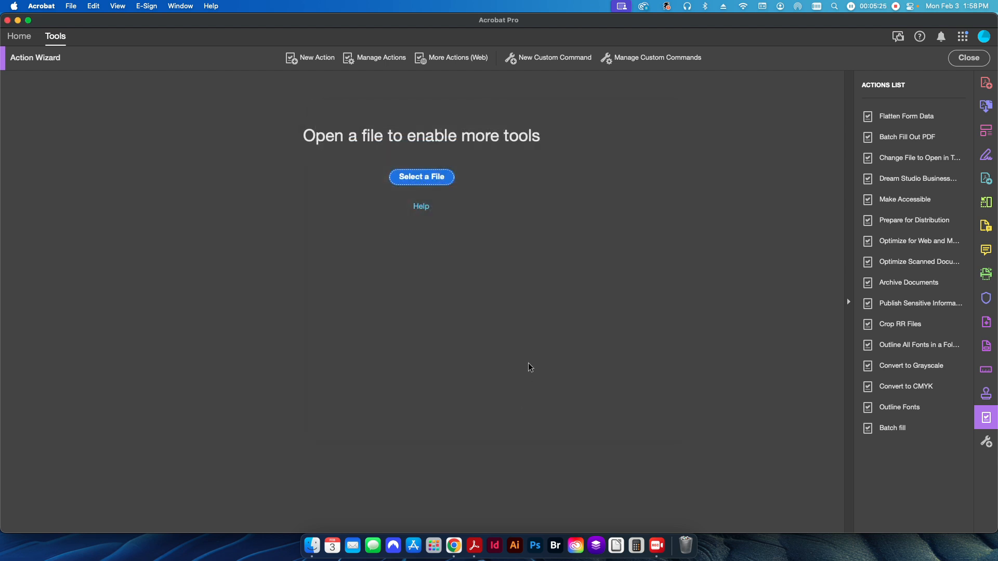
Step: Load the Flatten Form Data action and add all ten filled member PDFs from Saved PDFs as files for processing
left_click(904, 118)
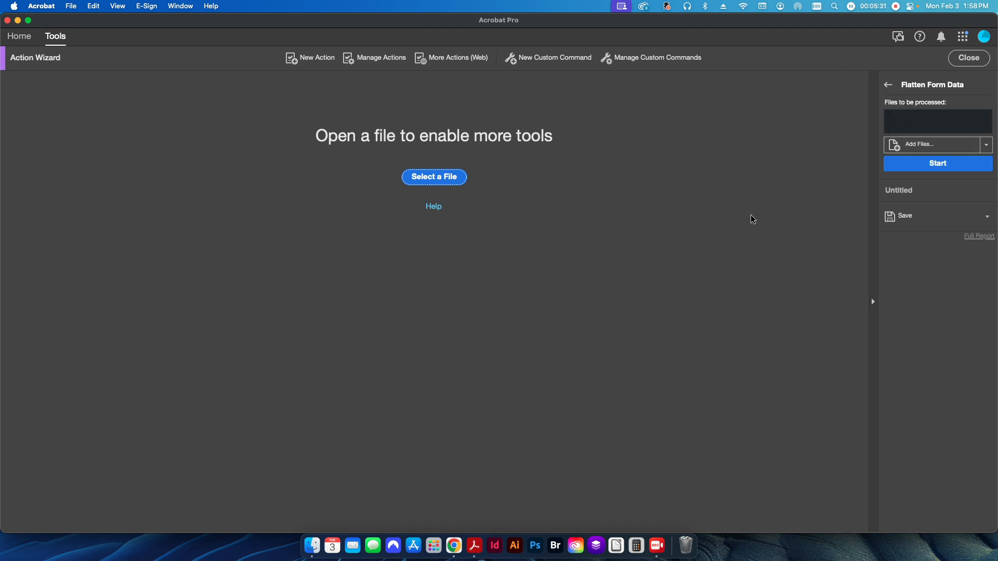
left_click(913, 150)
left_click(416, 152)
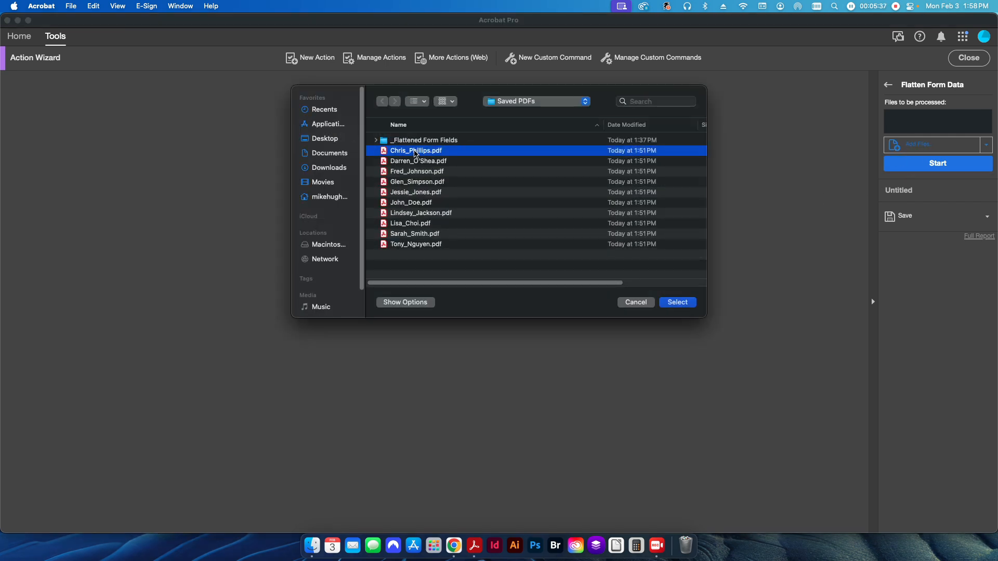
left_click(404, 243, "shift")
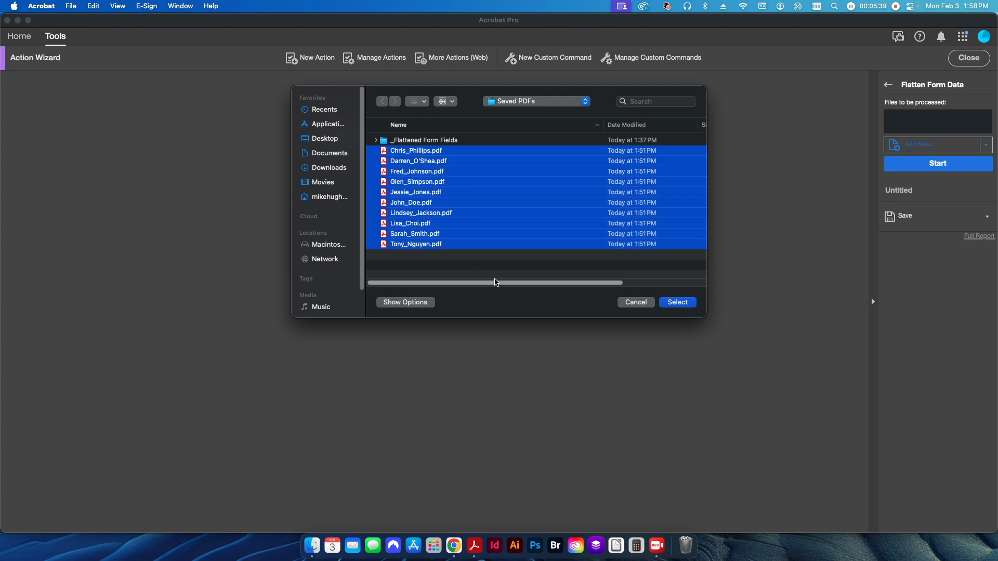
left_click(677, 302)
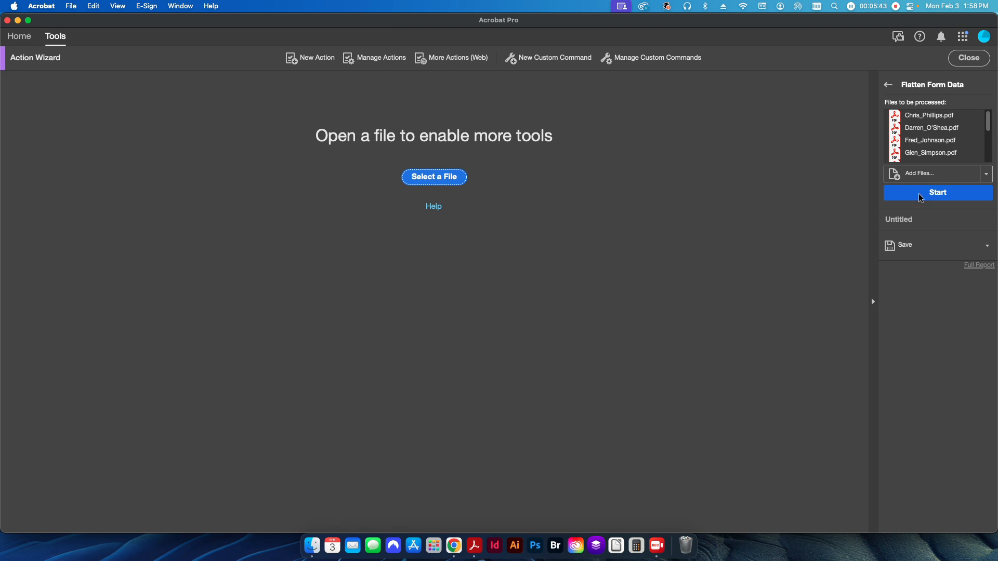
Step: Set the action to save to the local folder "_Flattened Form Fields", run it, and close the resulting PDF
left_click(902, 245)
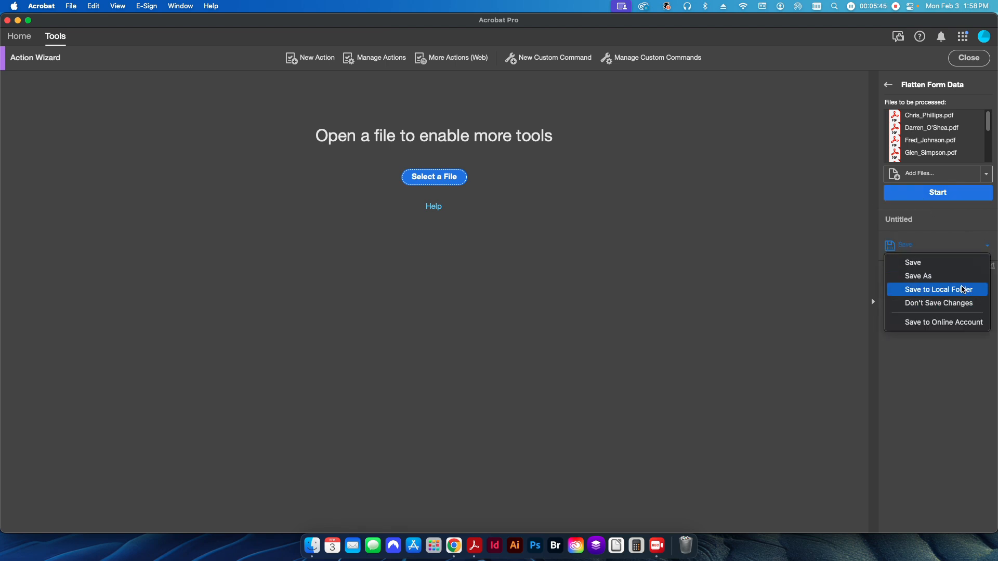
left_click(955, 216)
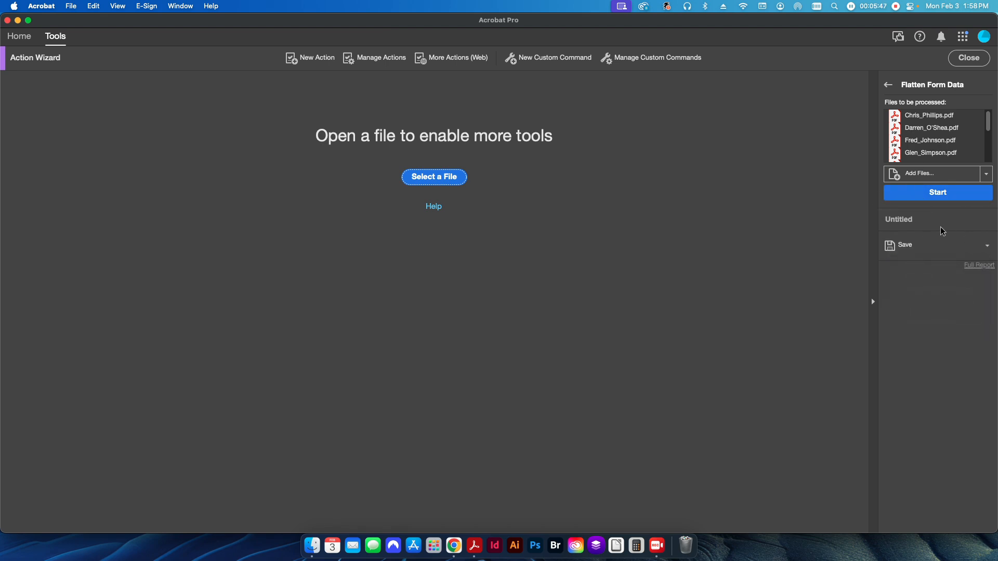
left_click(940, 245)
left_click(930, 288)
double_click(407, 142)
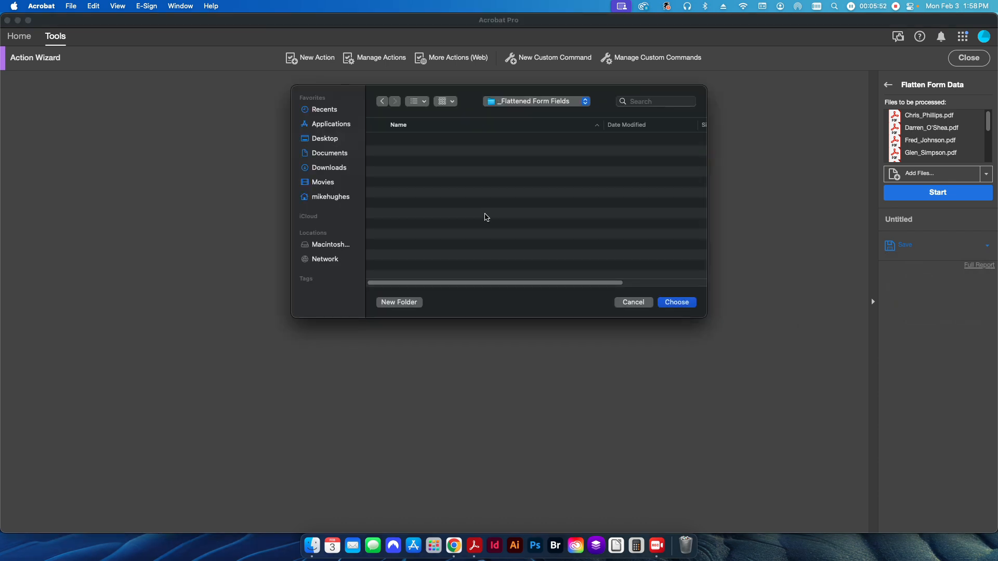
left_click(676, 302)
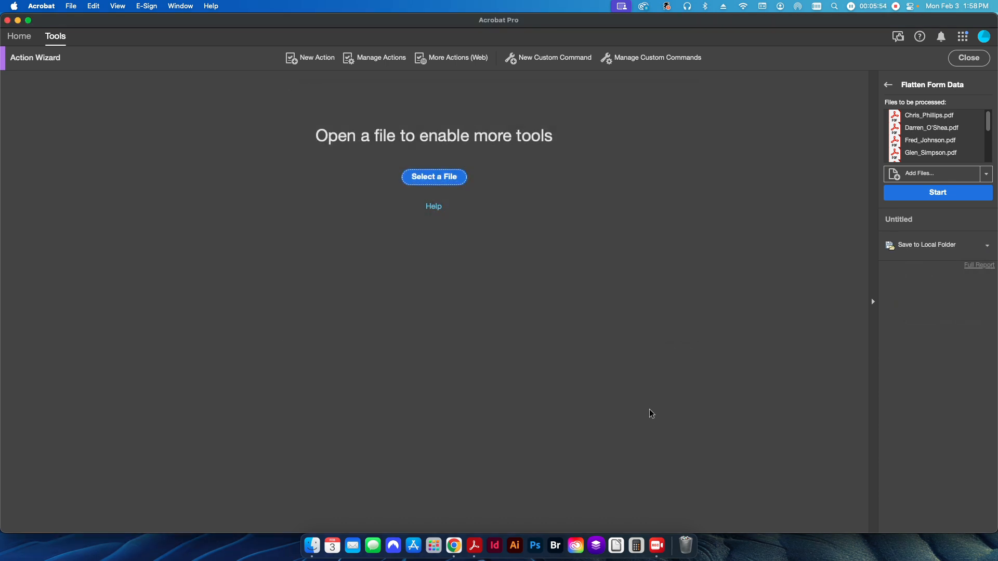
left_click(921, 197)
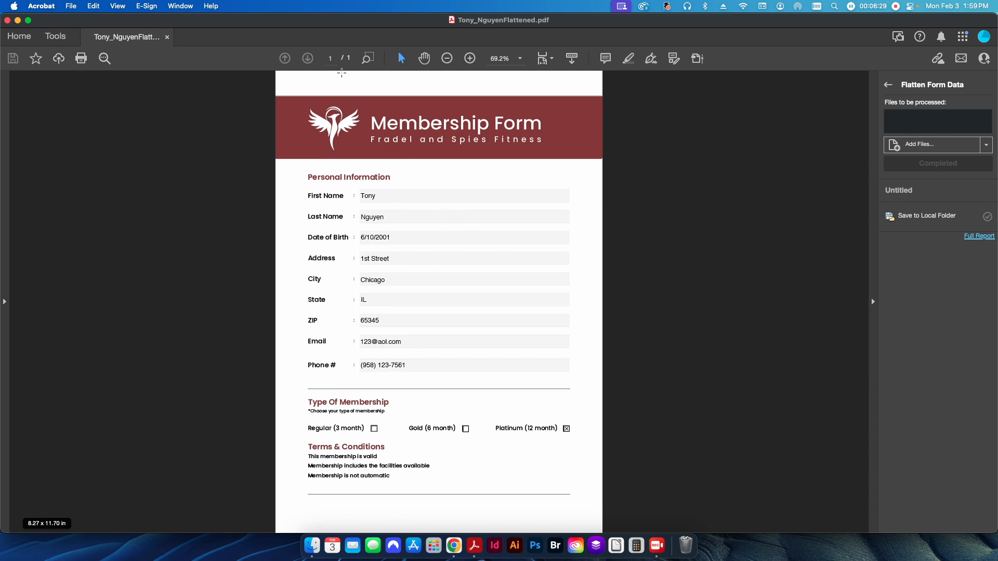
key("super+w")
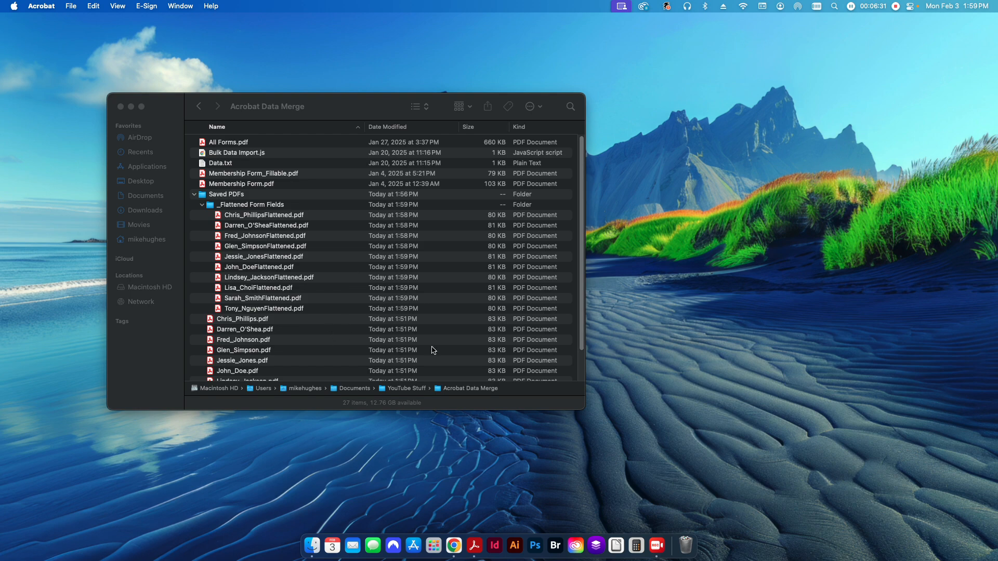
Step: Enlarge the Finder window and examine the first two PDFs in _Flattened Form Fields, closing each one after checking its fields
left_click_drag(566, 412, 567, 483)
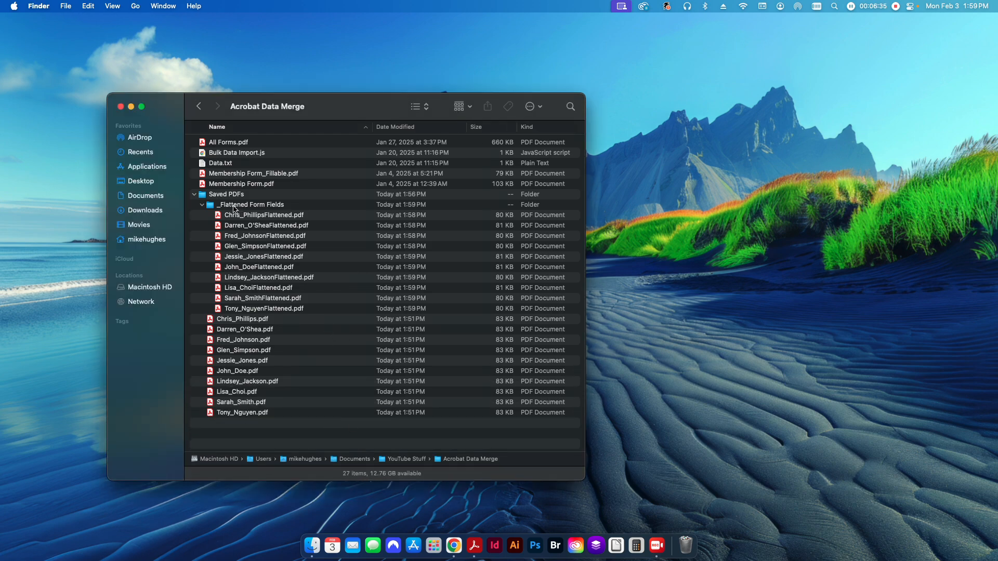
left_click(279, 218)
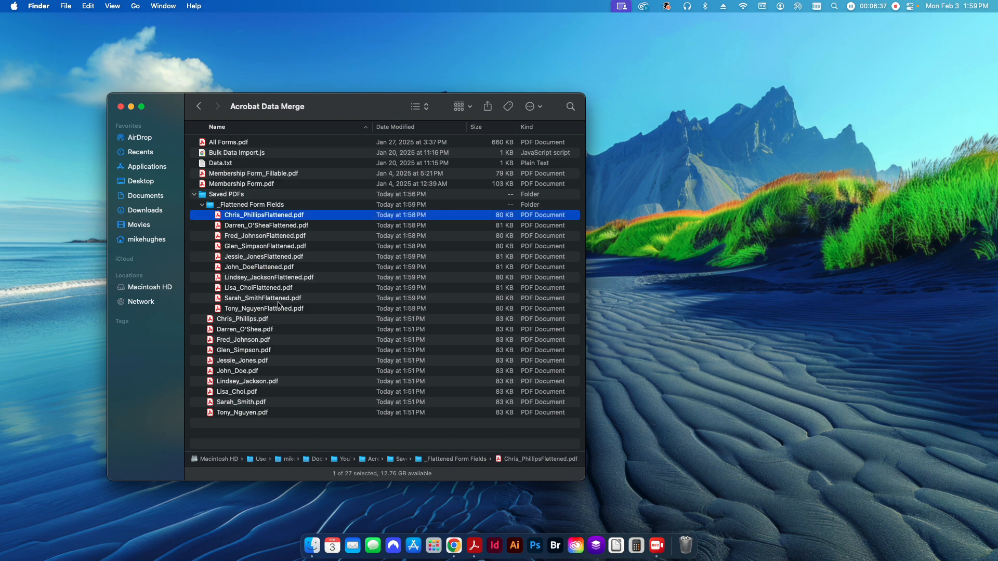
double_click(277, 218)
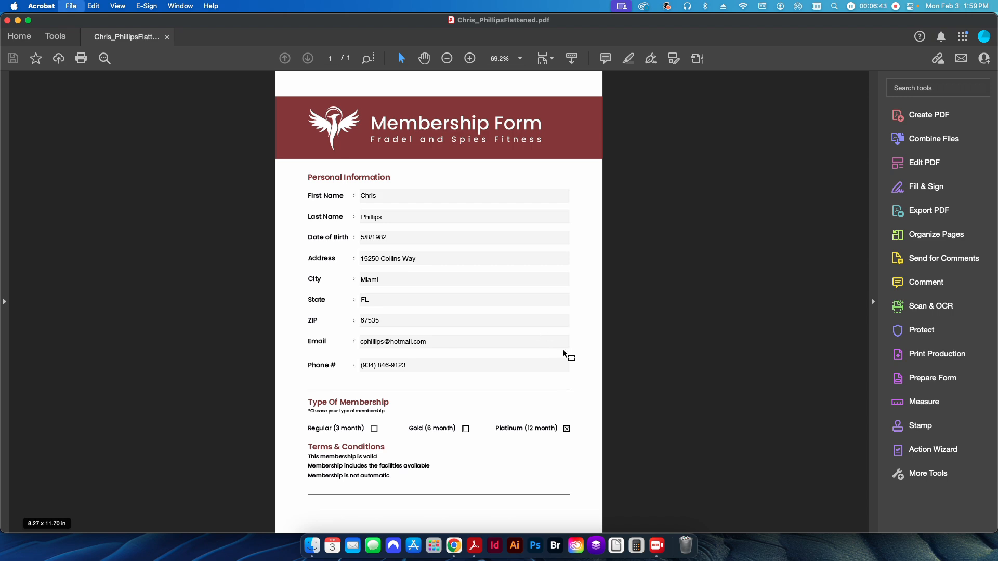
key("super+w")
double_click(275, 227)
key("super+w")
left_click(320, 436)
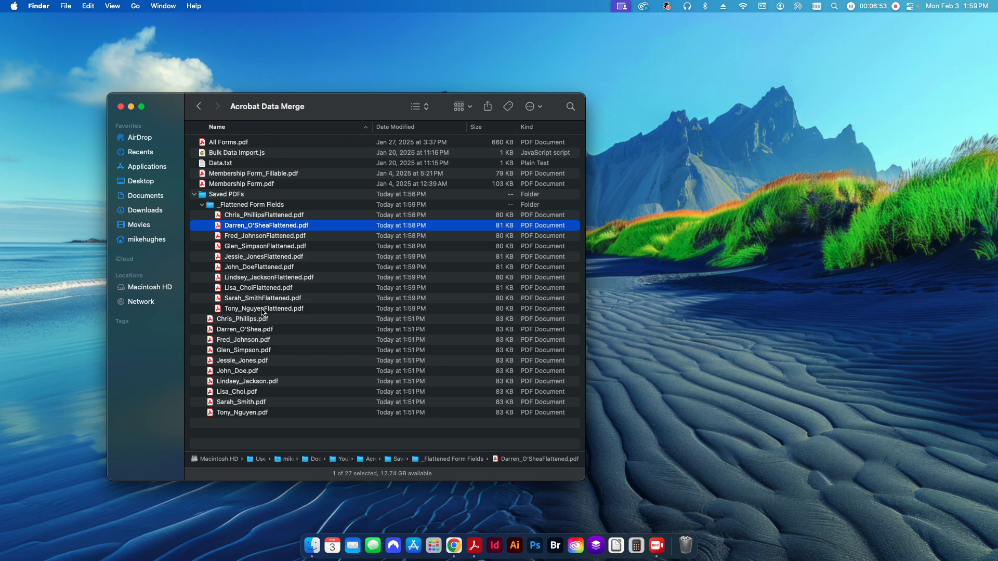
key("super+shift+o")
left_click(317, 442)
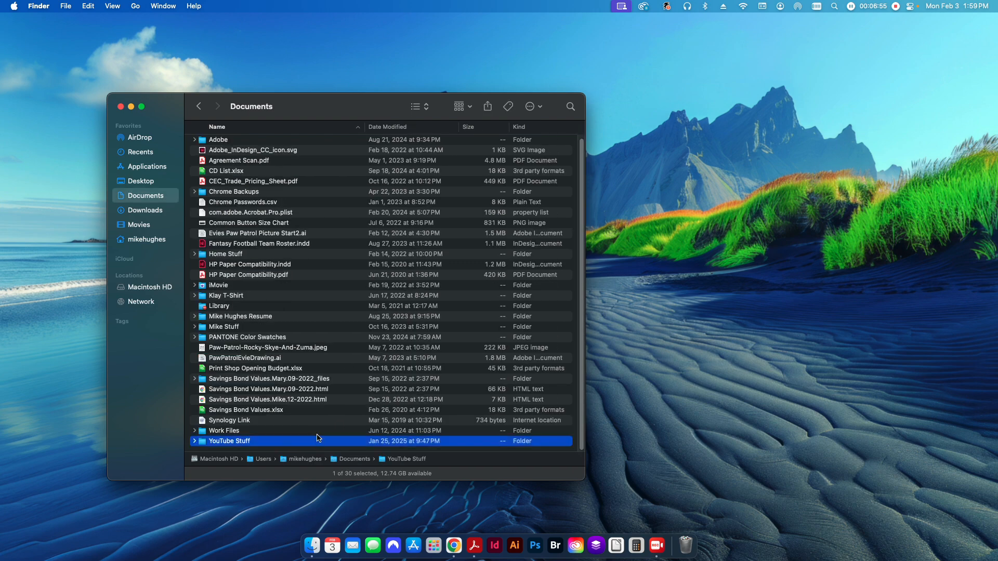
left_click(198, 106)
Step: Switch to Acrobat, start combining files into a single PDF, and add all ten flattened PDFs from _Flattened Form Fields
left_click(473, 543)
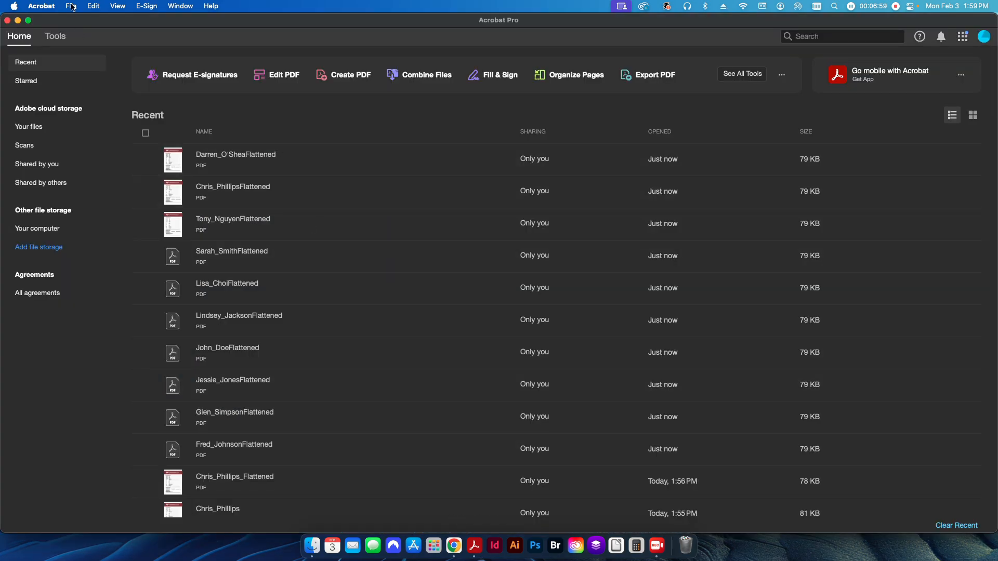
left_click(71, 6)
mouse_move(104, 58)
left_click(275, 180)
left_click(498, 319)
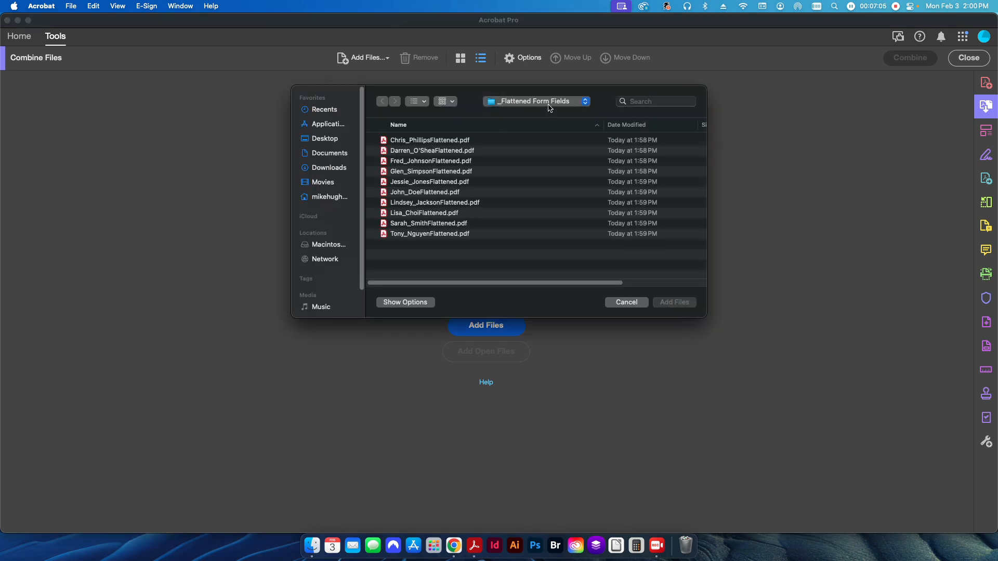
left_click(433, 145)
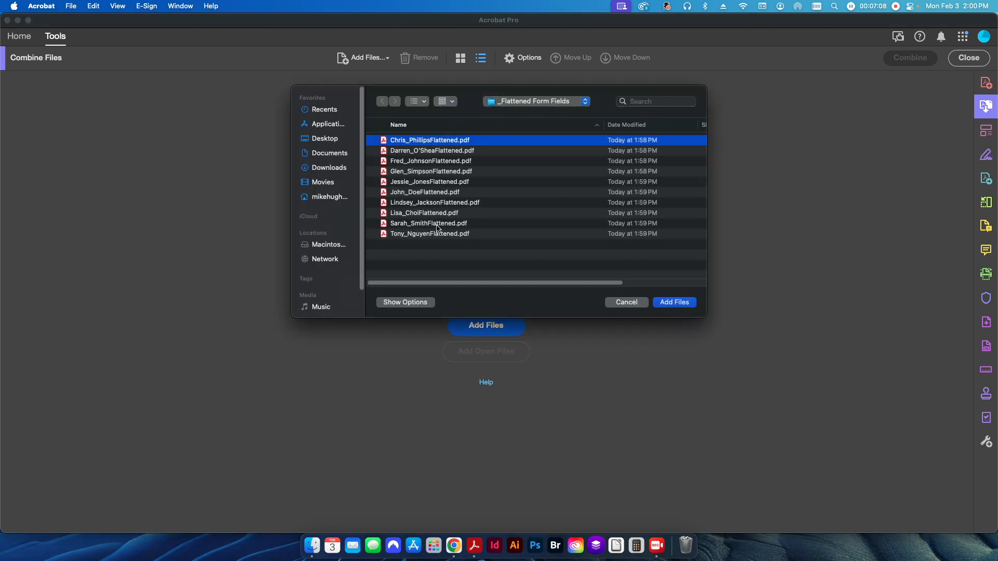
left_click(437, 234, "shift")
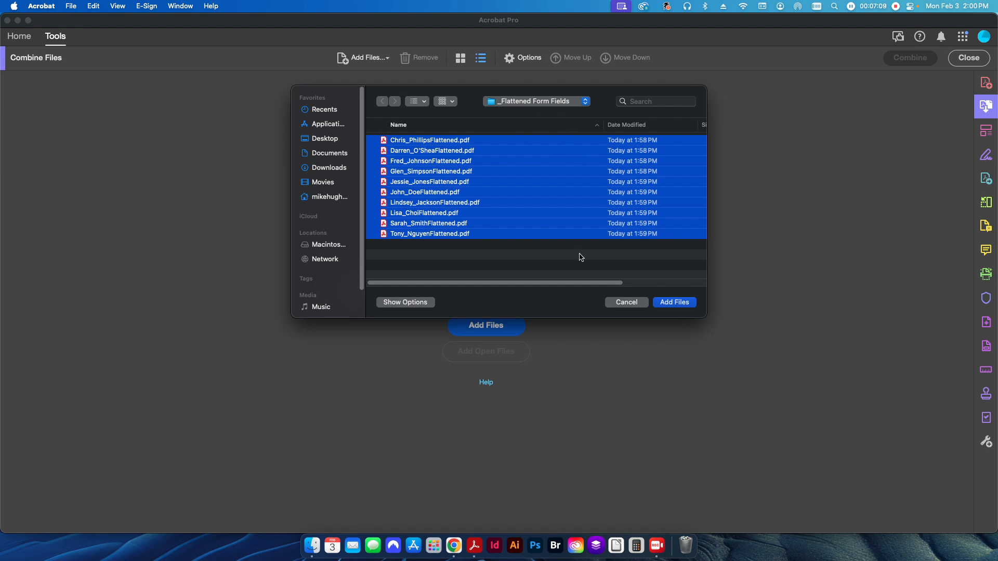
left_click(675, 303)
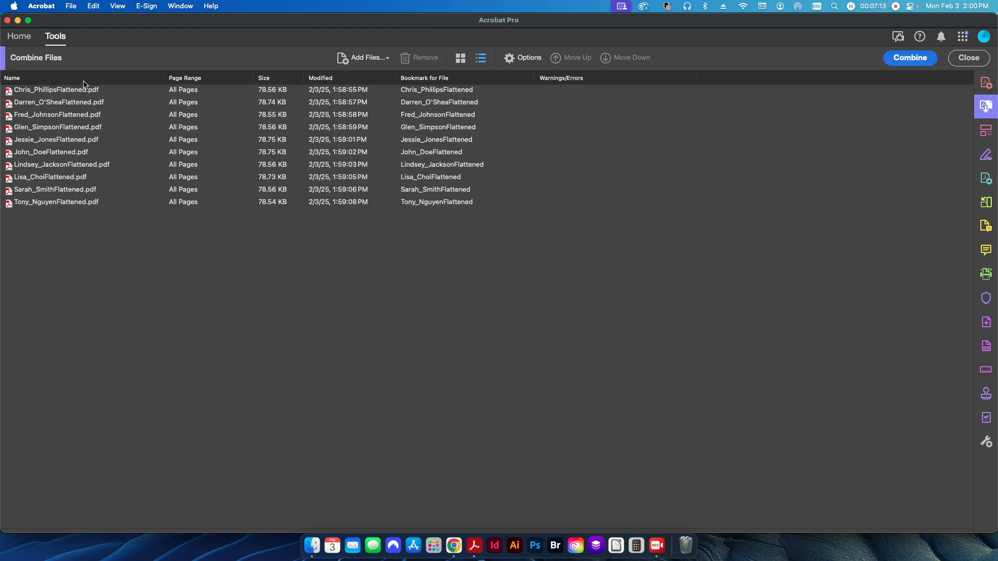
Step: Check the bookmark names in the combine list and review the combine options, closing them without changes
left_click(430, 93)
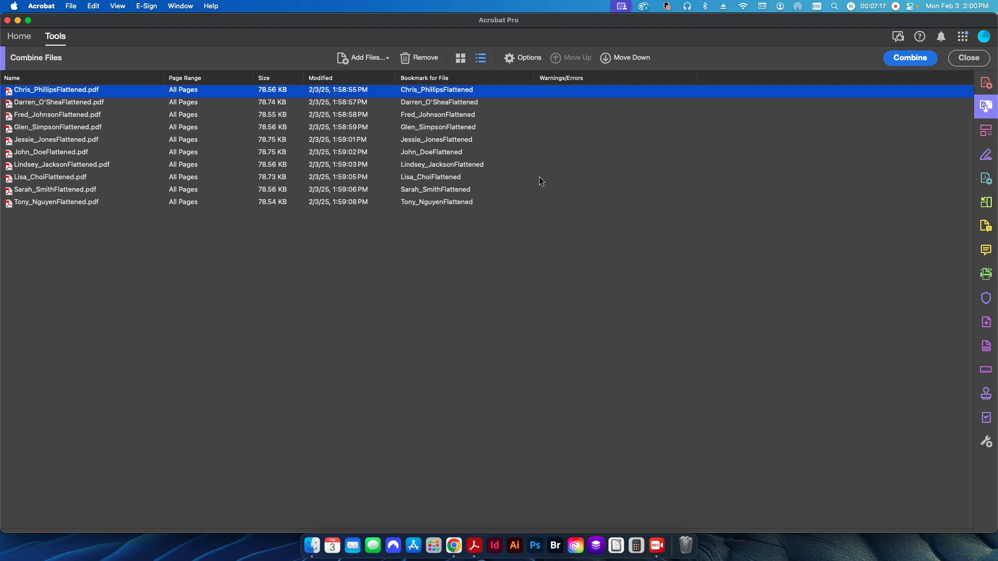
left_click(523, 57)
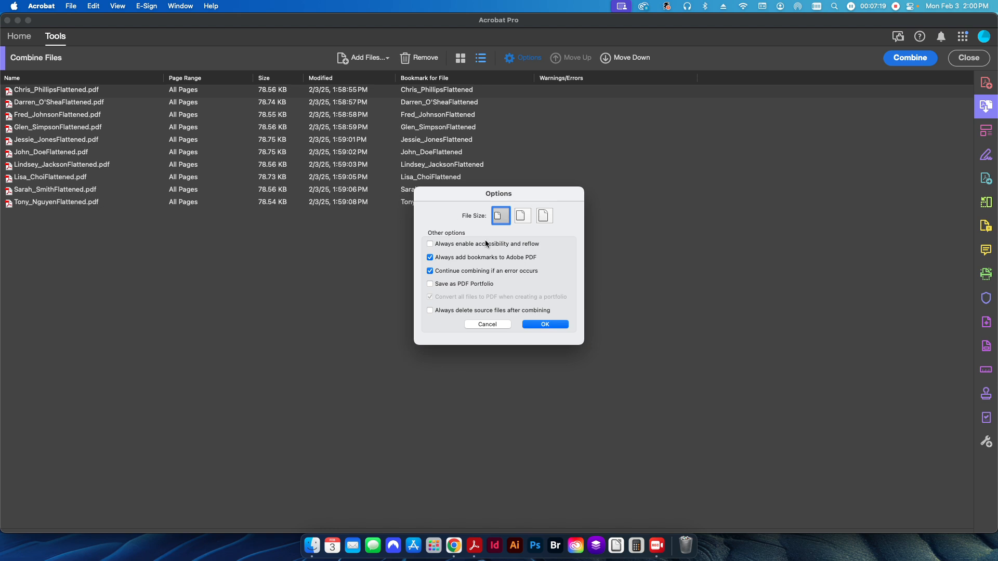
left_click(488, 323)
left_click(627, 249)
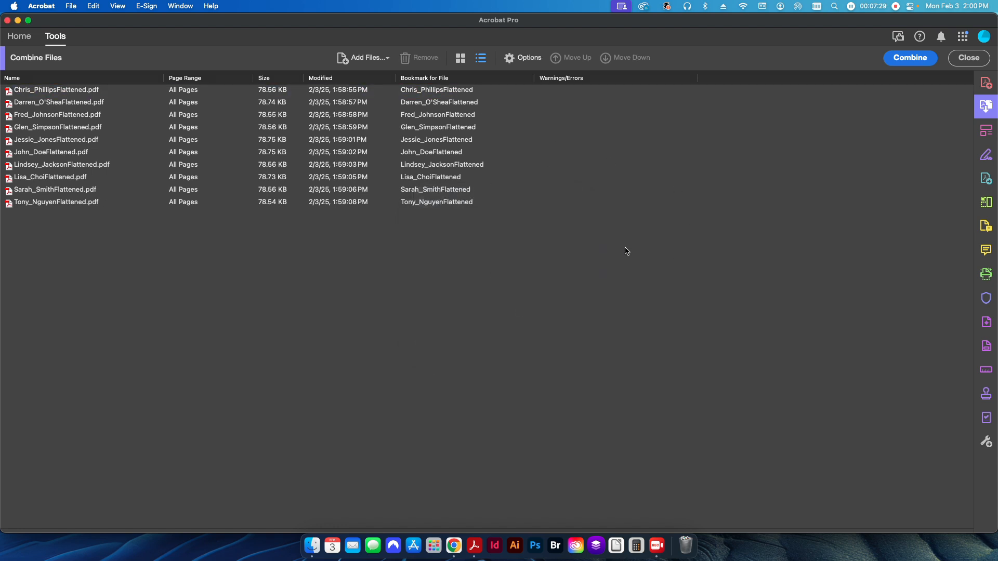
Step: Combine the ten flattened PDFs into one document and look through its pages to check each member's data
left_click(908, 56)
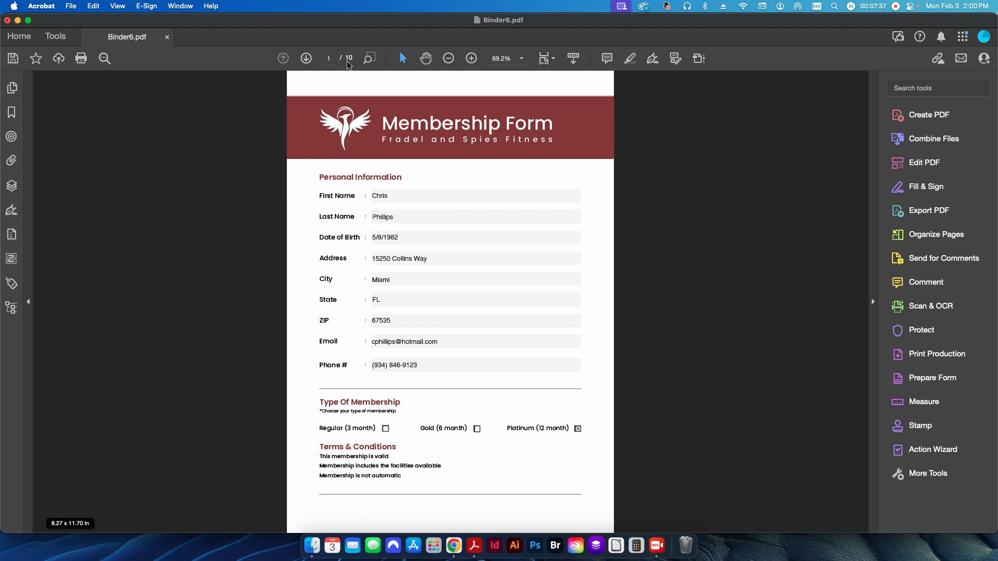
scroll(630, 364, "down", 10)
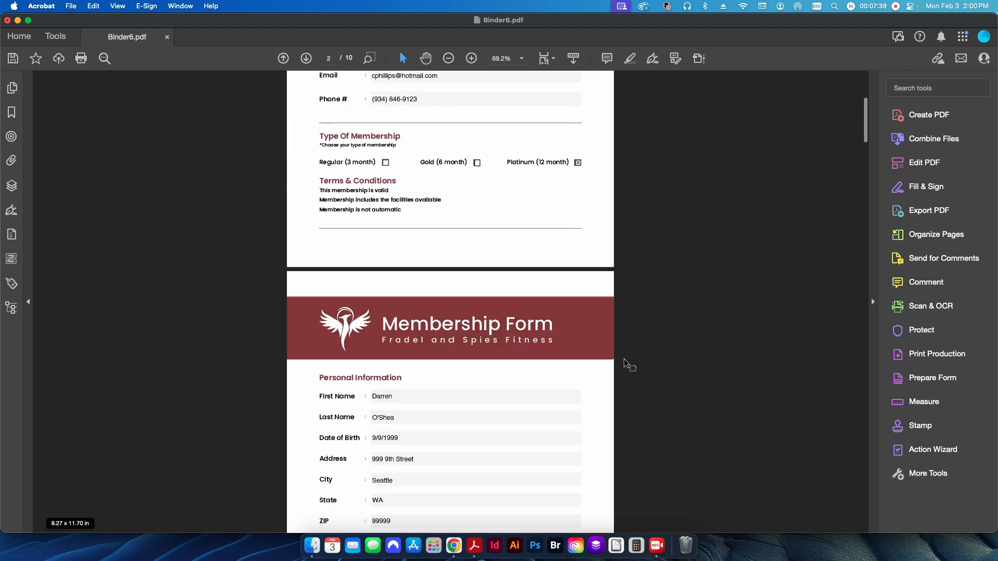
scroll(527, 328, "down", 14)
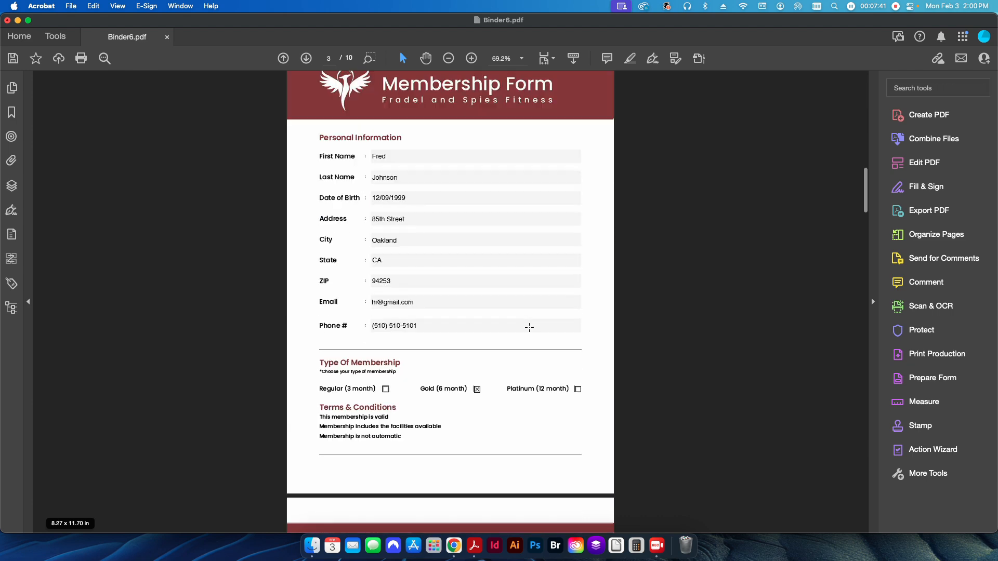
scroll(529, 327, "down", 20)
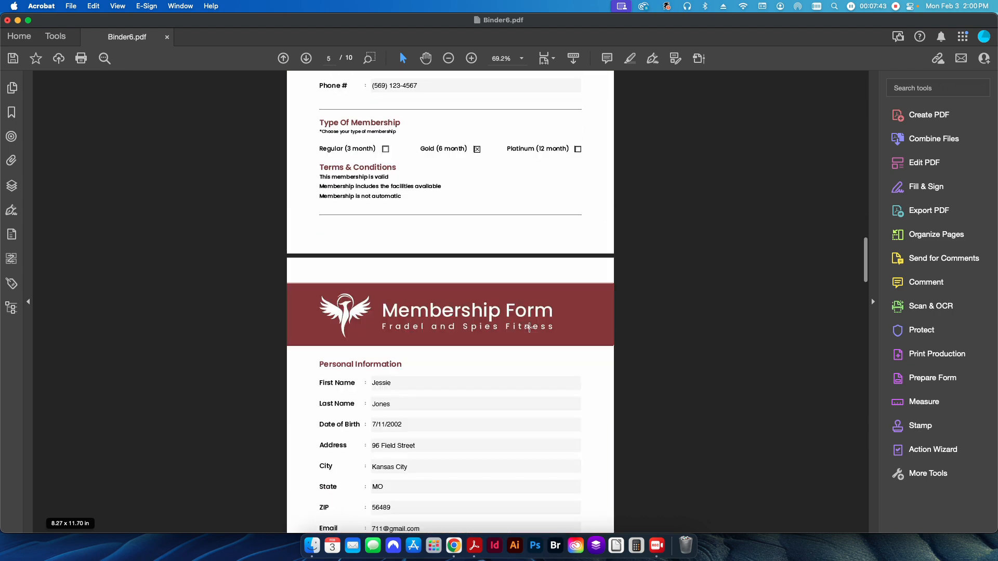
scroll(529, 328, "down", 9)
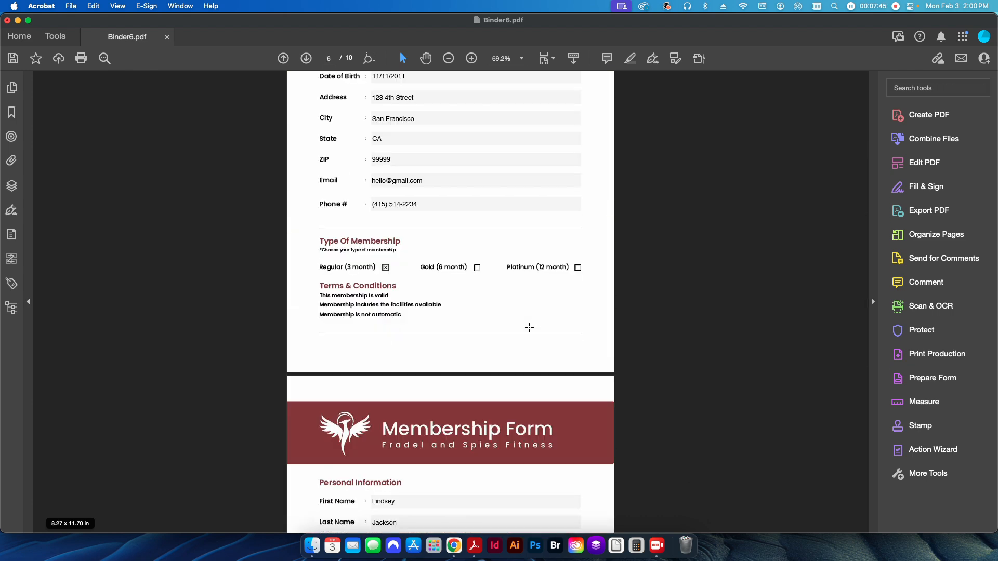
Step: Save the combined PDF as "Memership Form Variable Combined" in the Acrobat Data Merge folder and close it
key("super+s")
left_click(508, 260)
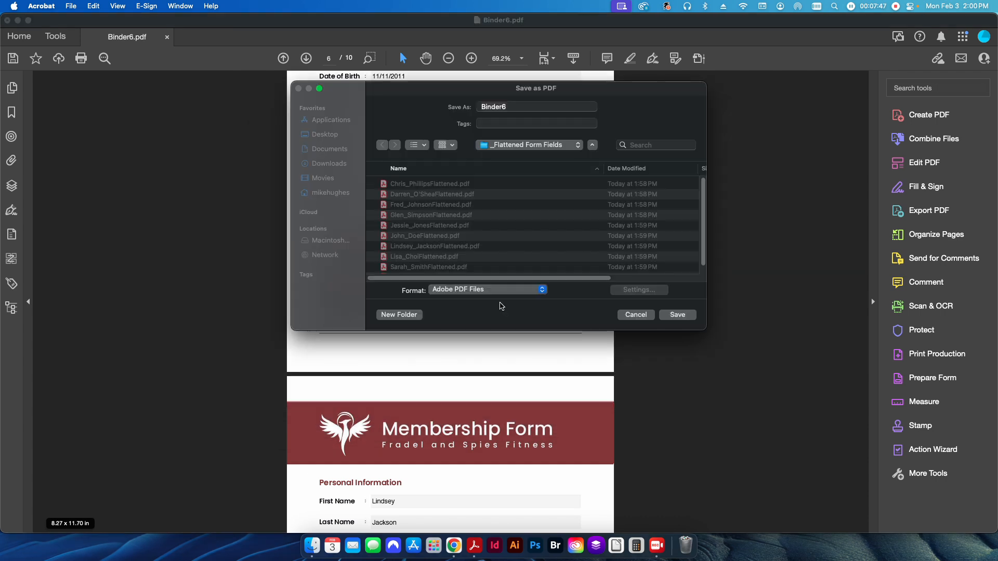
left_click(511, 144)
left_click(509, 165)
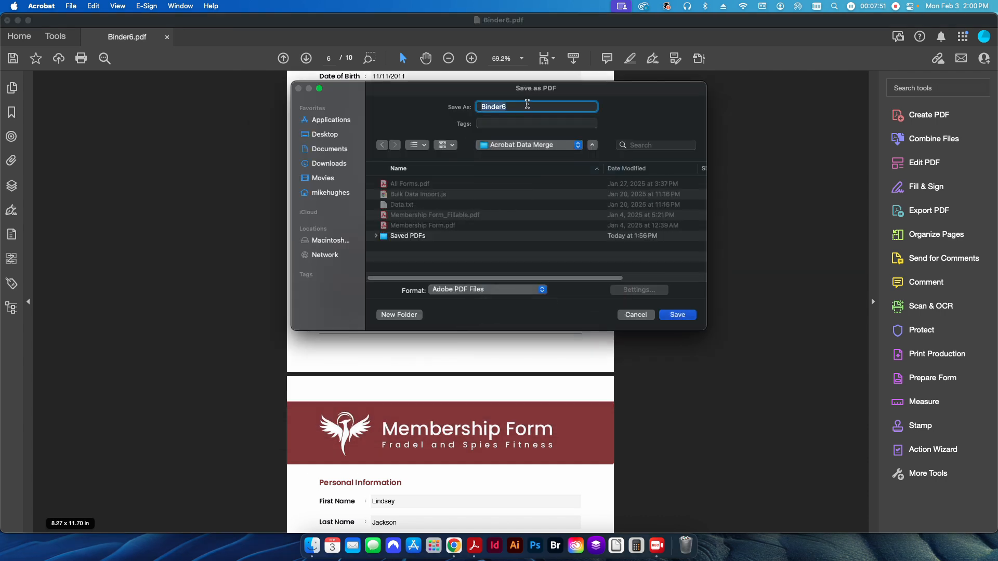
type("Memership Form Co")
key("BackSpace")
key("BackSpace")
type("Variable Combined")
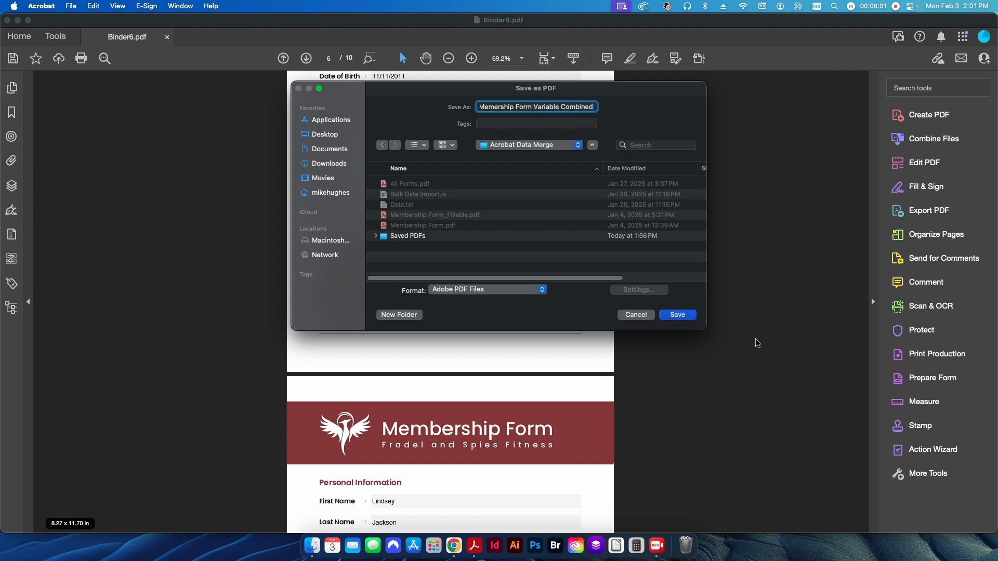
left_click(680, 315)
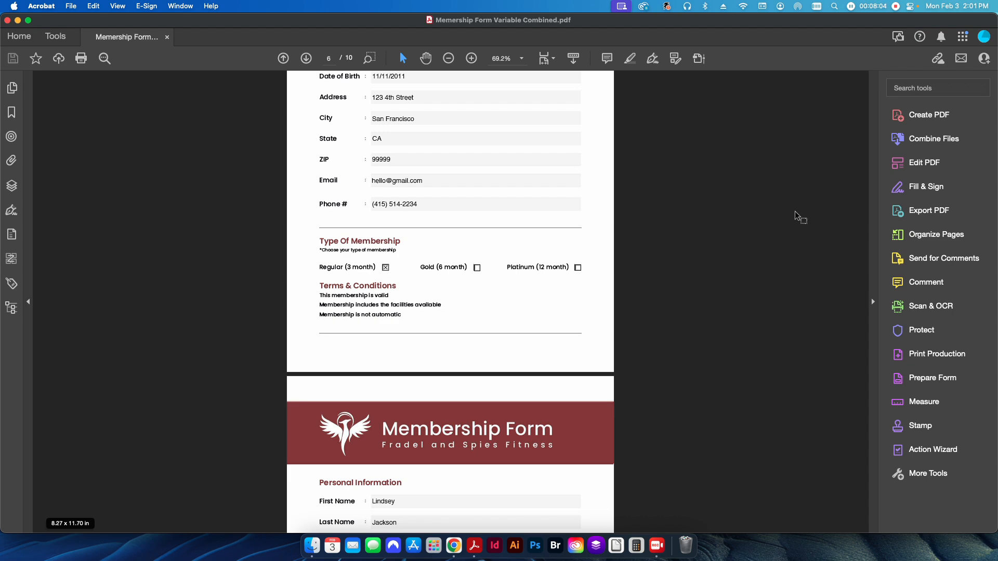
key("super+w")
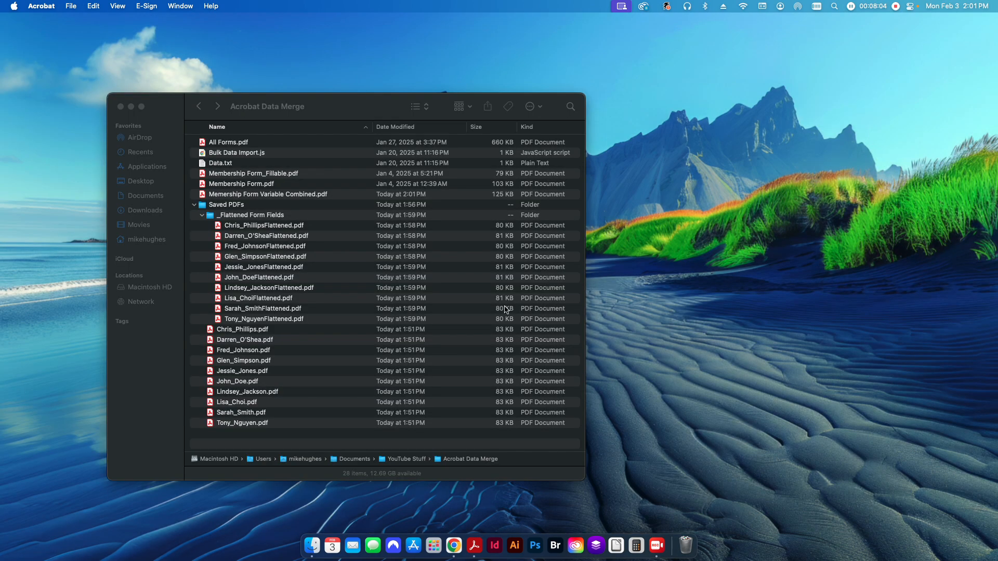
Step: Reopen Memership Form Variable Combined.pdf from Finder, examine the member data across its pages, and close it
left_click(239, 197)
double_click(255, 195)
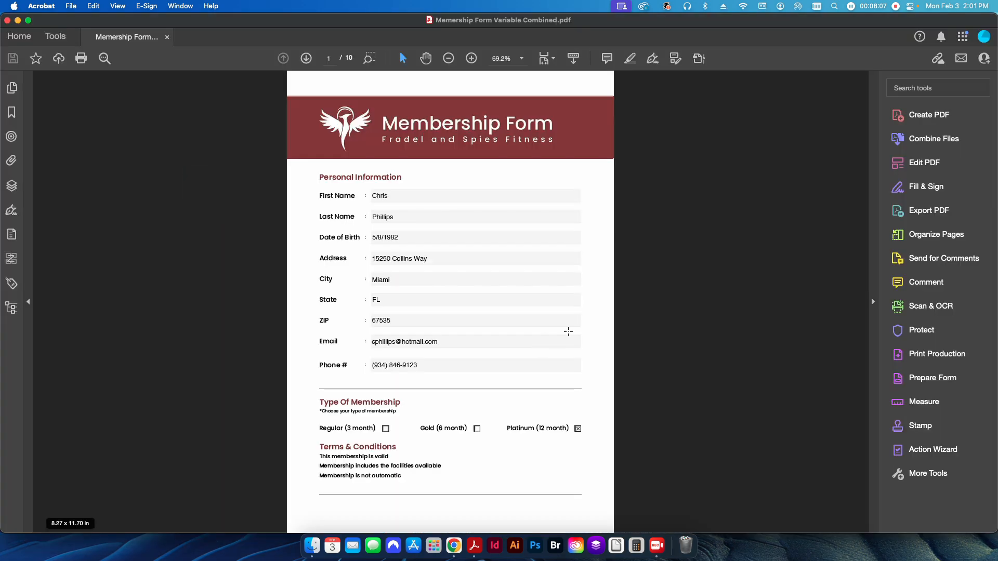
scroll(242, 216, "down", 20)
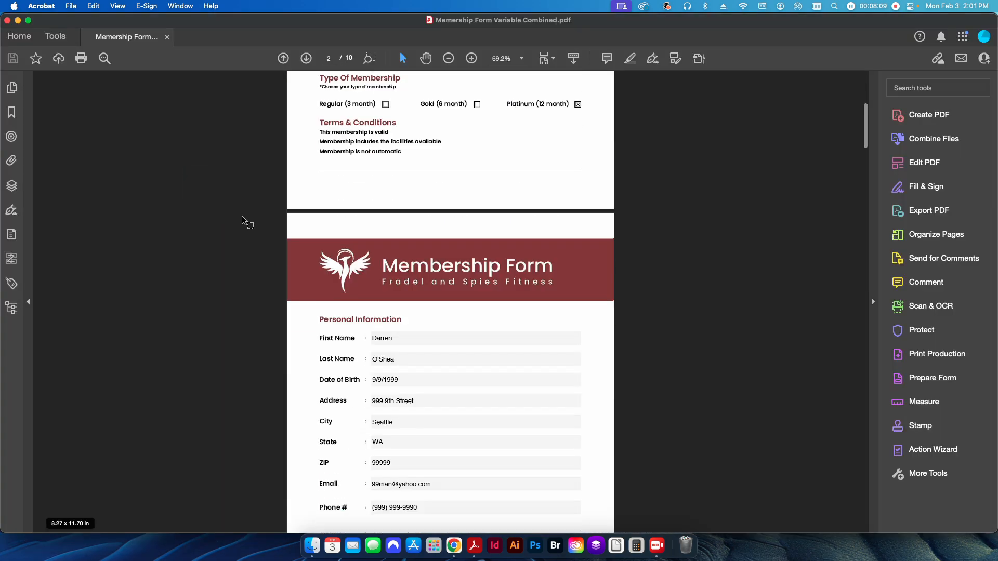
scroll(242, 216, "down", 20)
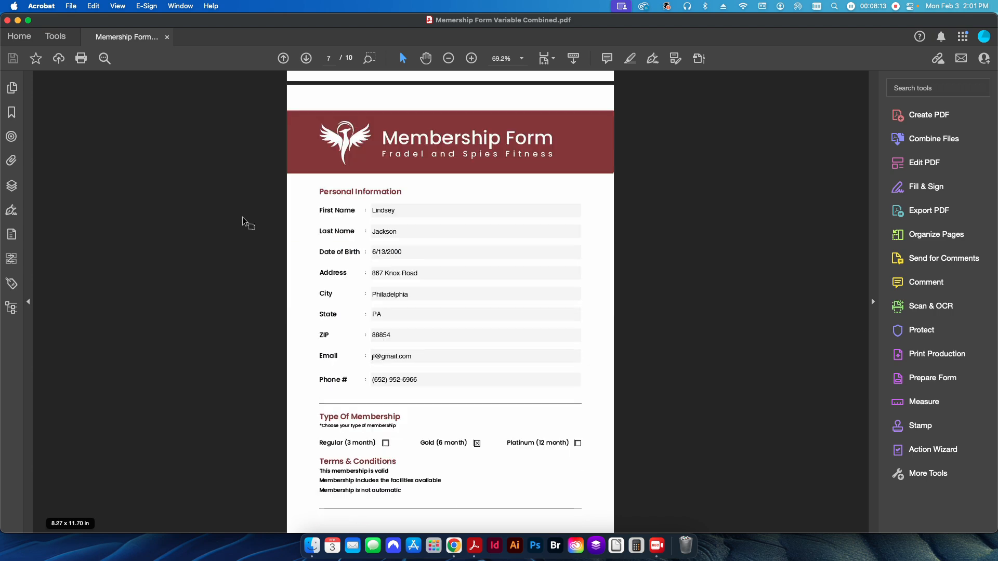
scroll(243, 217, "down", 15)
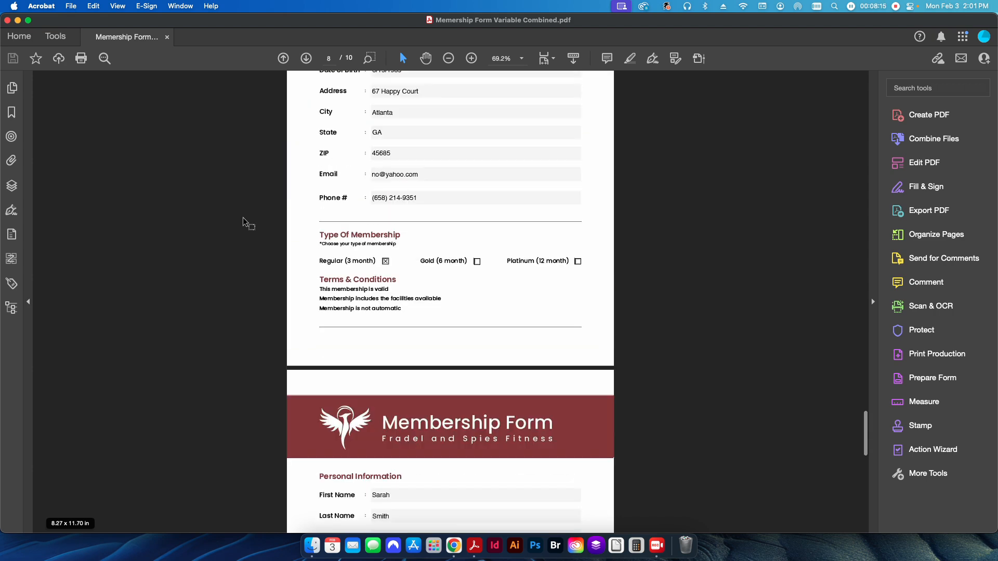
scroll(245, 217, "down", 5)
key("super+w")
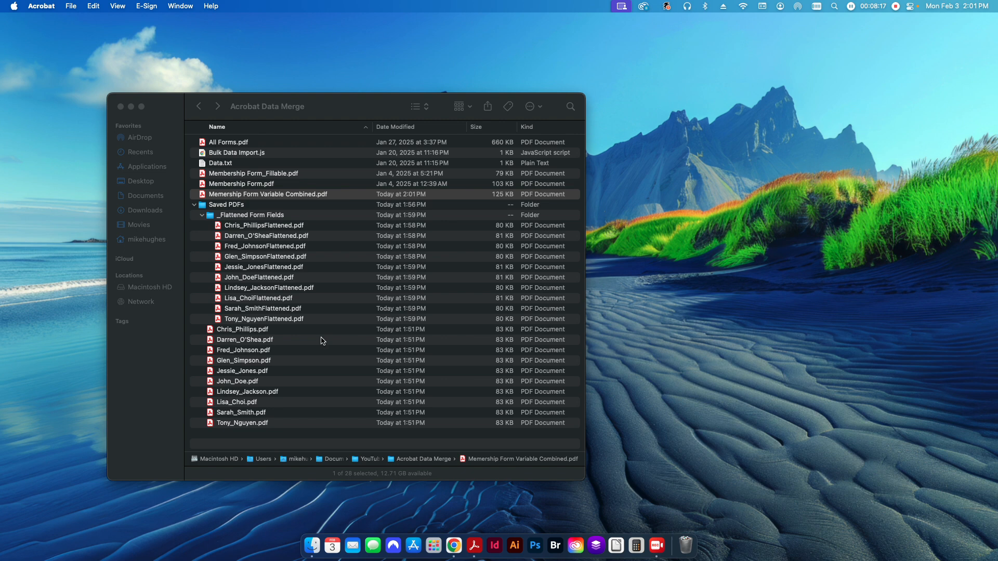
left_click(266, 441)
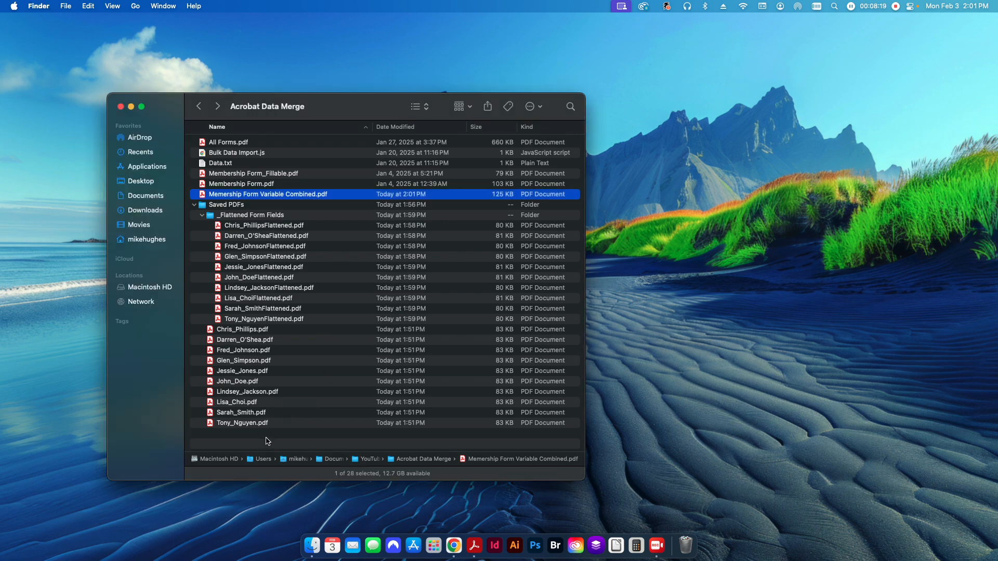